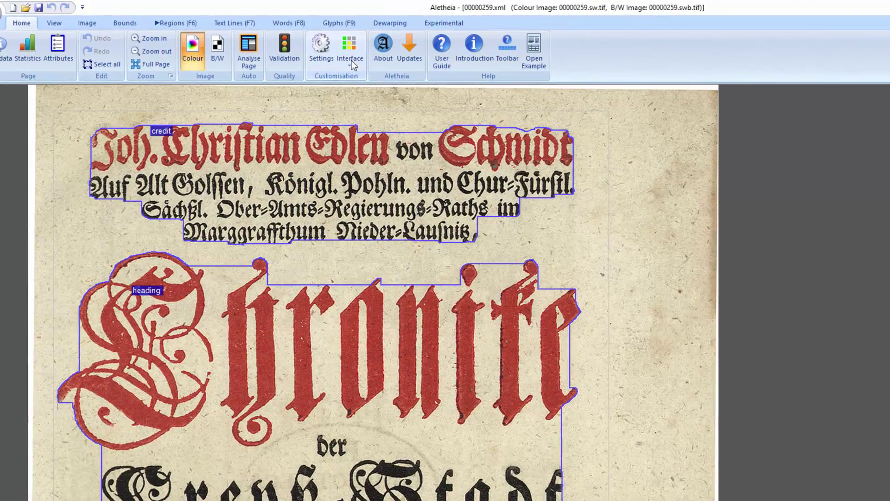
- Review the interface presets and open the text content of the credit region at the top of the page in an enlarged editor window
left_click(351, 62)
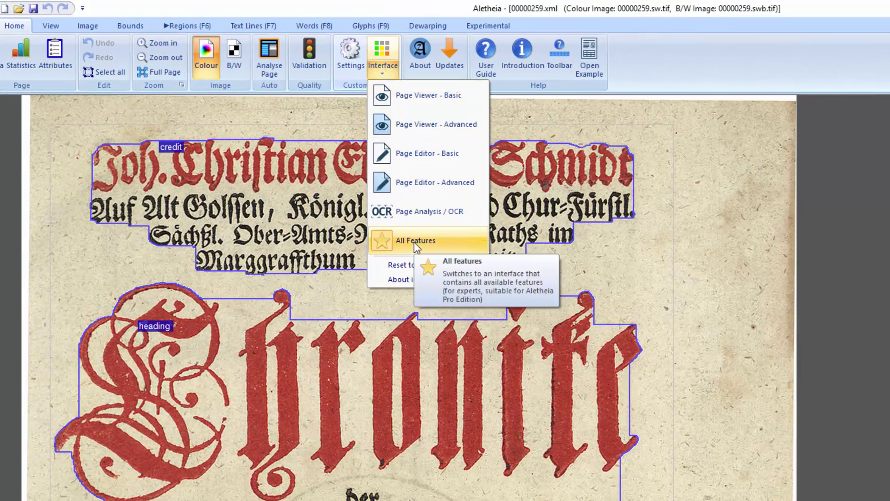
left_click(386, 74)
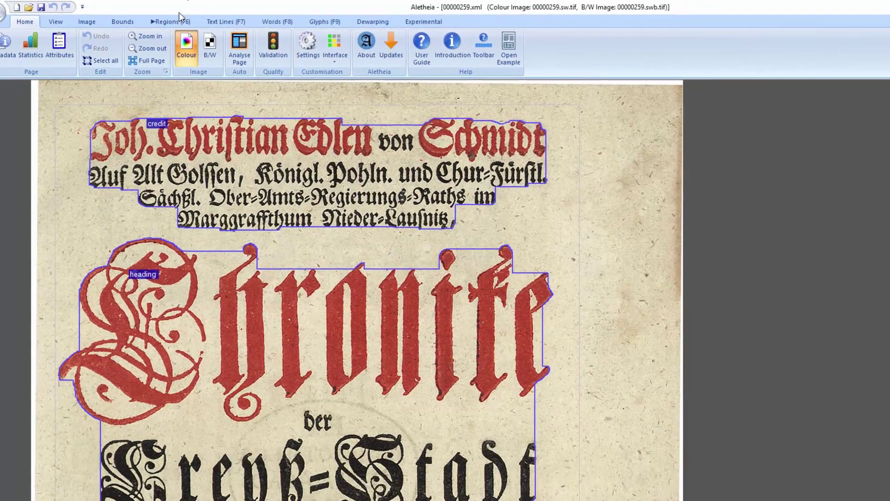
left_click(195, 28)
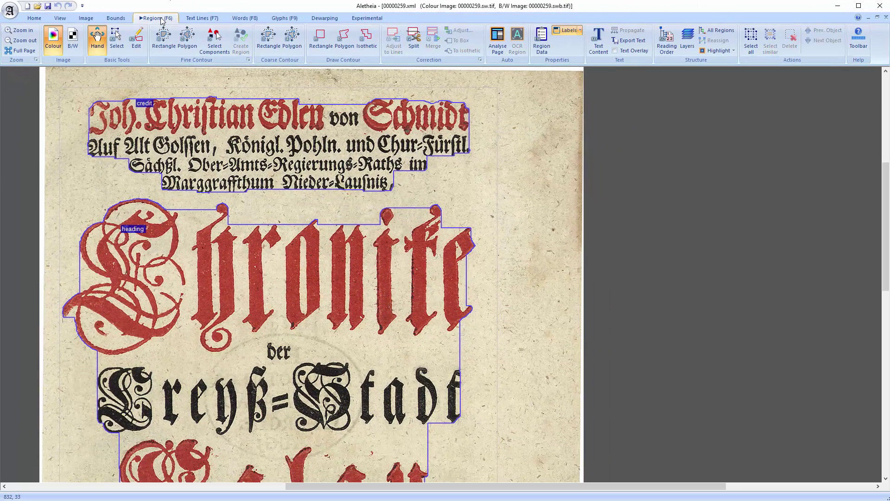
left_click(608, 56)
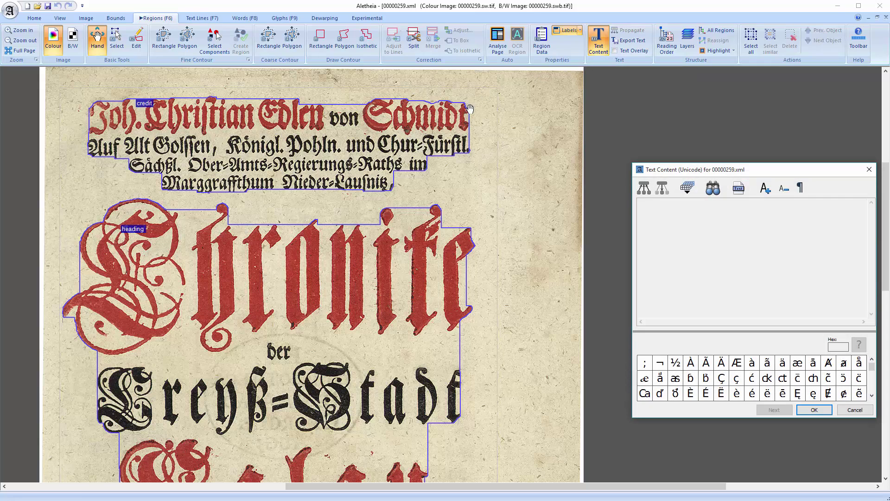
left_click(444, 140)
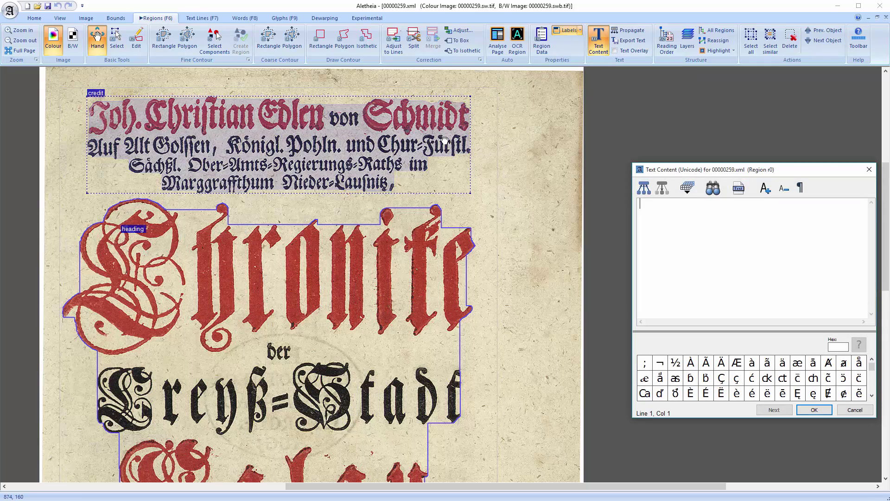
left_click_drag(633, 163, 612, 147)
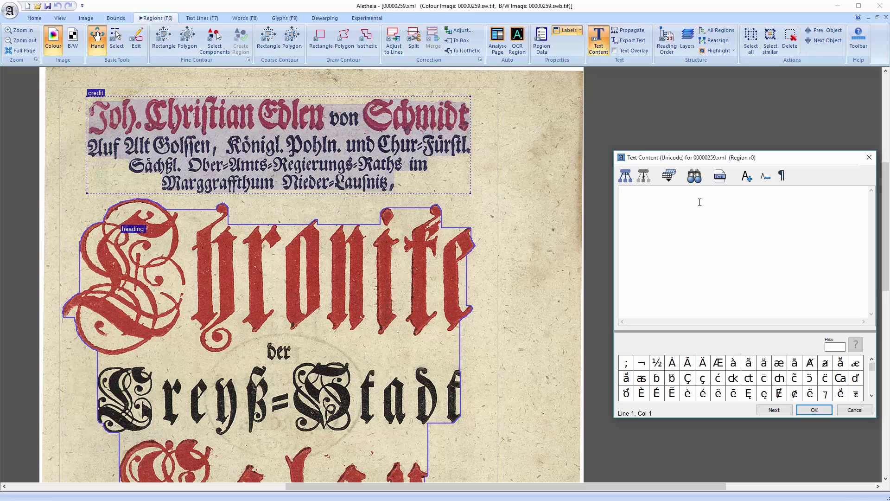
- Start transcribing the credit's first line and insert the ſt ligature from an enlarged special-character keyboard
type("Joh. Chri")
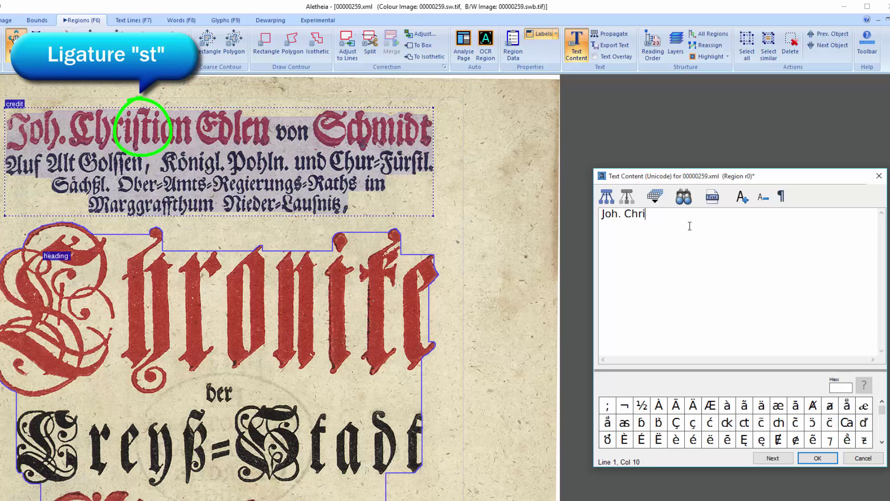
type("st")
key("BackSpace")
key("BackSpace")
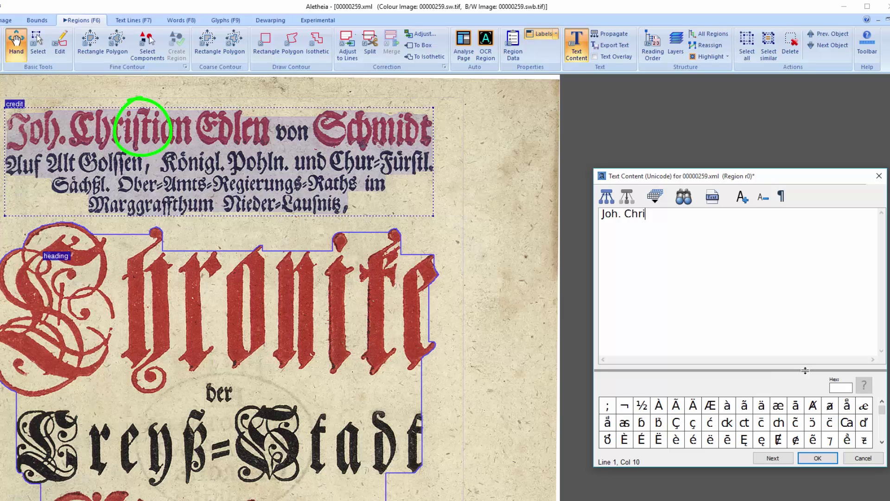
left_click_drag(805, 370, 803, 344)
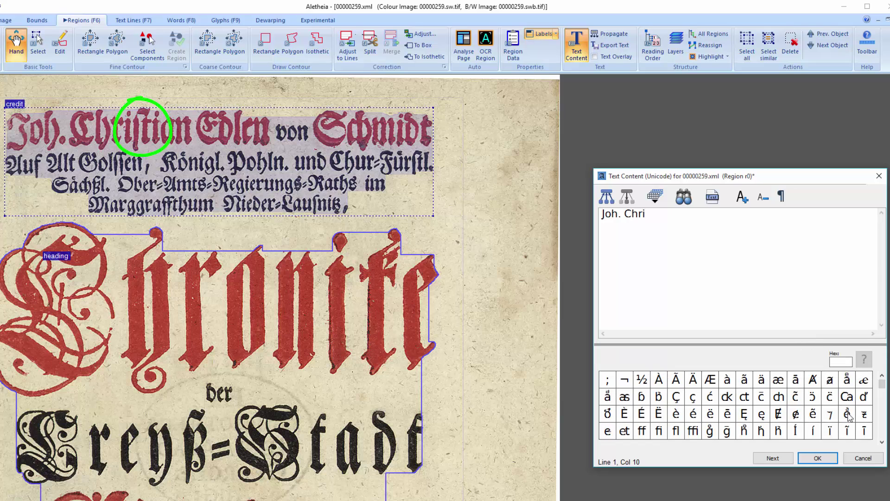
left_click(882, 442)
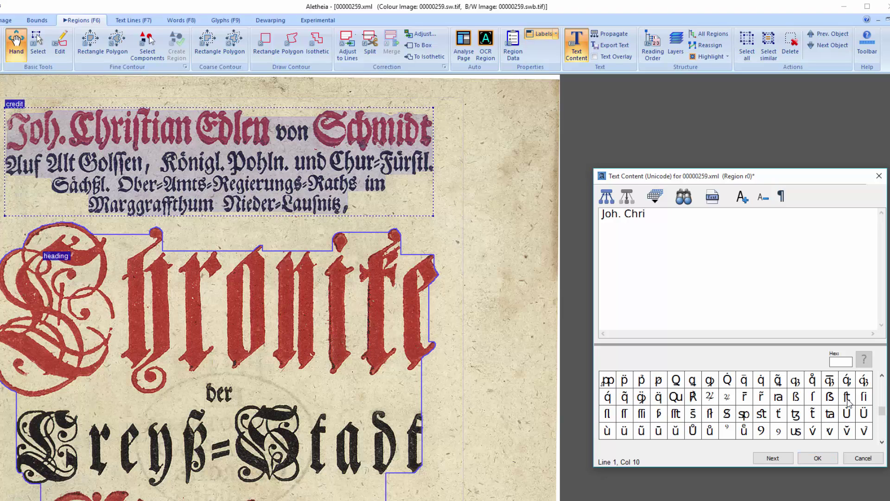
left_click(846, 397)
- Enlarge the editor's text size and complete the four-line transcription of the credit, ending with "Marggraffthum Nieder⸗Lauſnitz,"
left_click(742, 197)
left_click(742, 196)
left_click(742, 197)
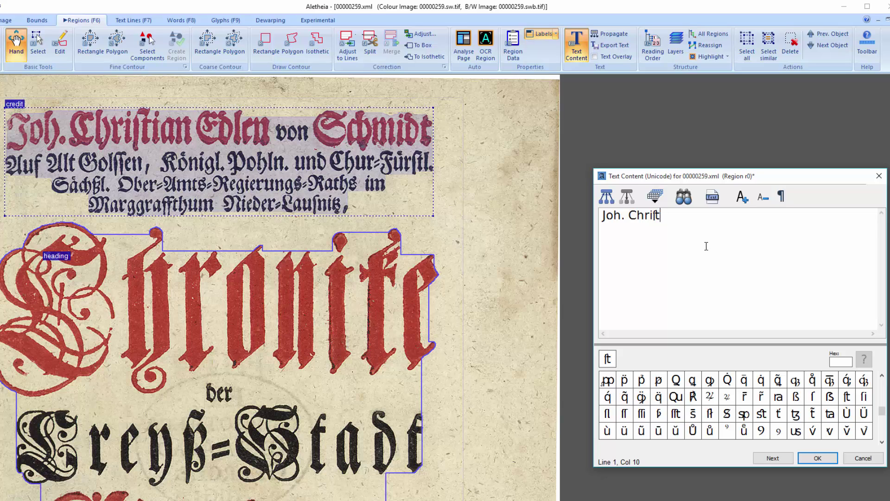
type("ian Edlen")
key("ctrl+a")
type("Joh. Chriſtian Edlen von Schmidt Auf Alt Solſſen, königl. Pohln. und Chur⸗Fürſtl. Sächßl. Ober⸗Amts⸗Regierungs⸗Raths im Marggraffthum Nieder⸗Lauſniꜩ,")
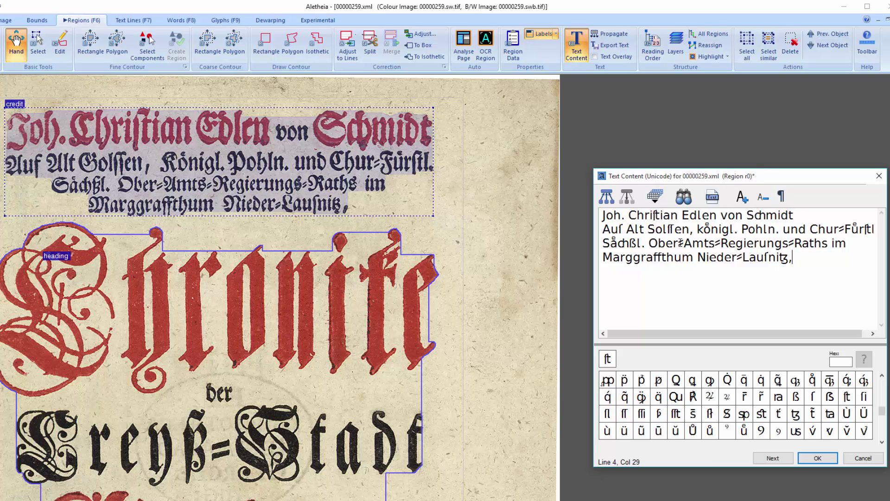
- Insert the Unicode character with hex code 263a at the end of the transcribed credit text
left_click_drag(678, 243, 684, 243)
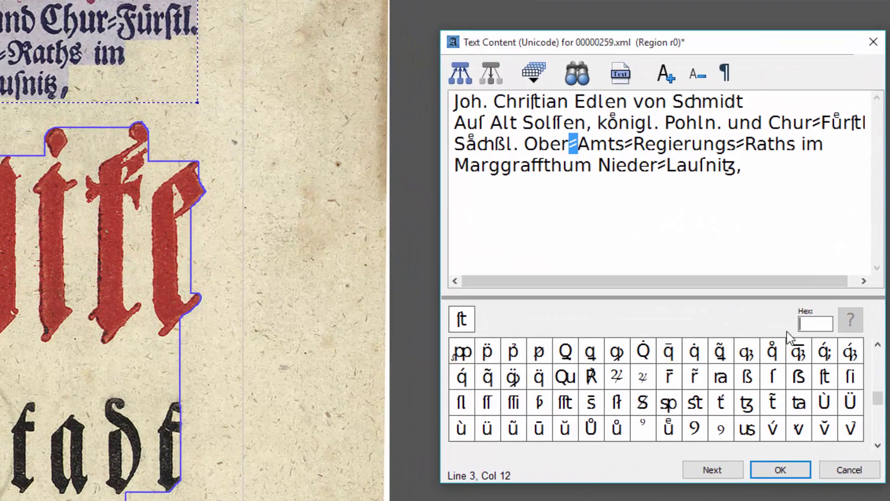
type("2")
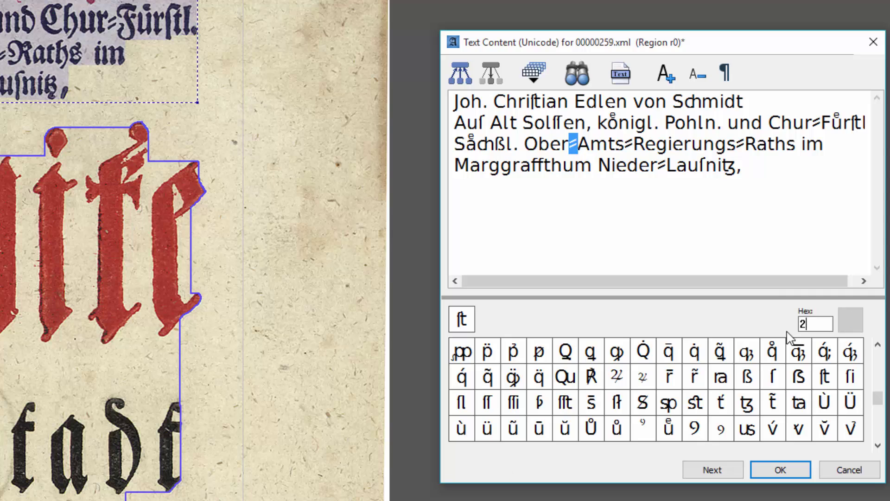
type("63a")
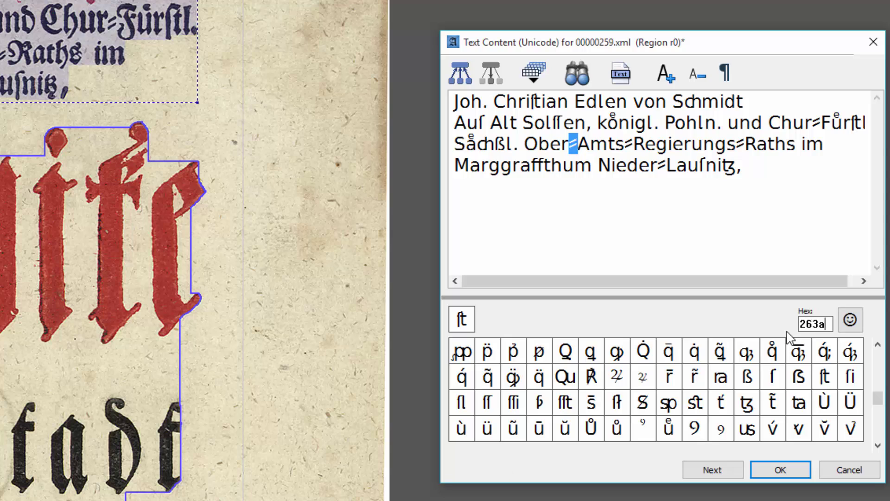
left_click(804, 184)
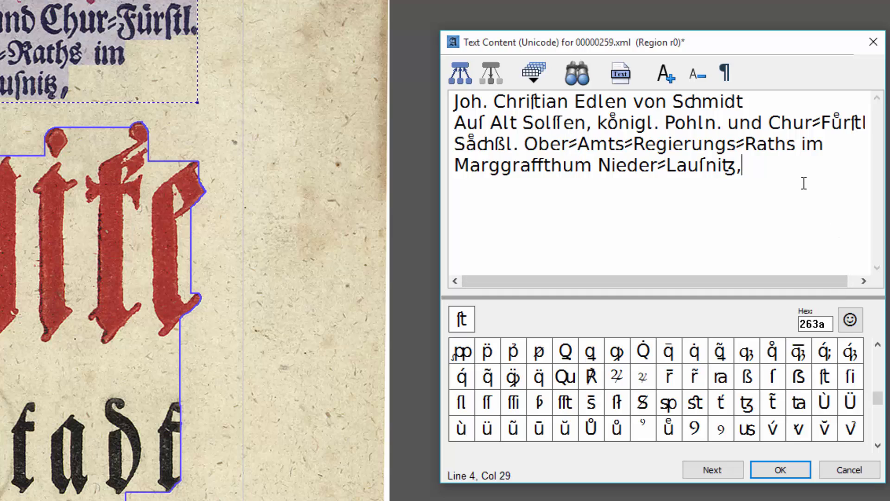
left_click(849, 319)
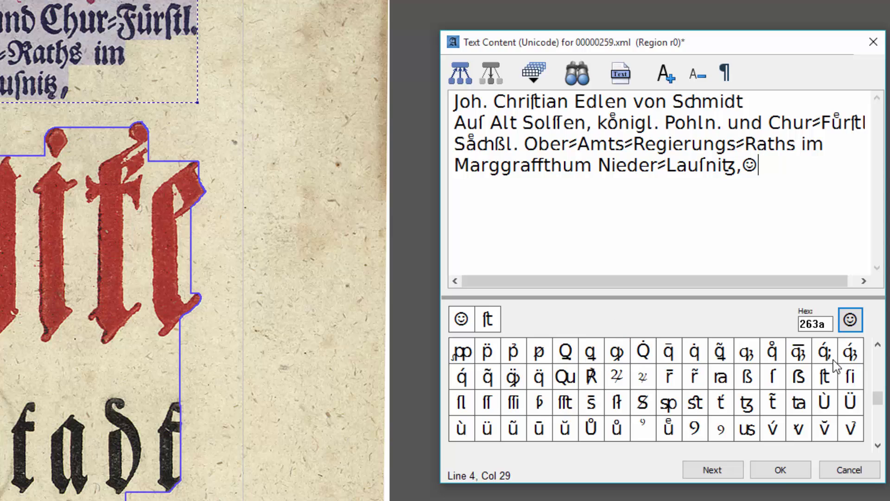
- Insert the Unicode character with hex code abcd after the smiley at the end of the credit text
left_click_drag(829, 324, 769, 319)
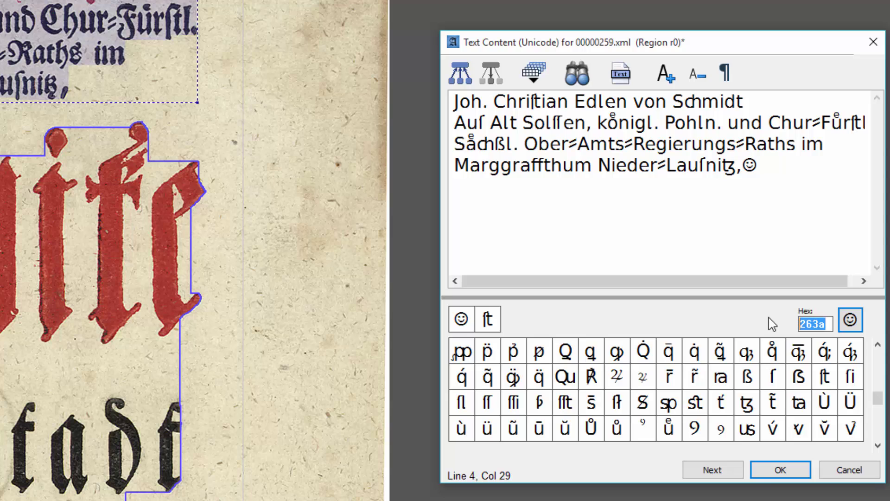
type("abc")
type("d")
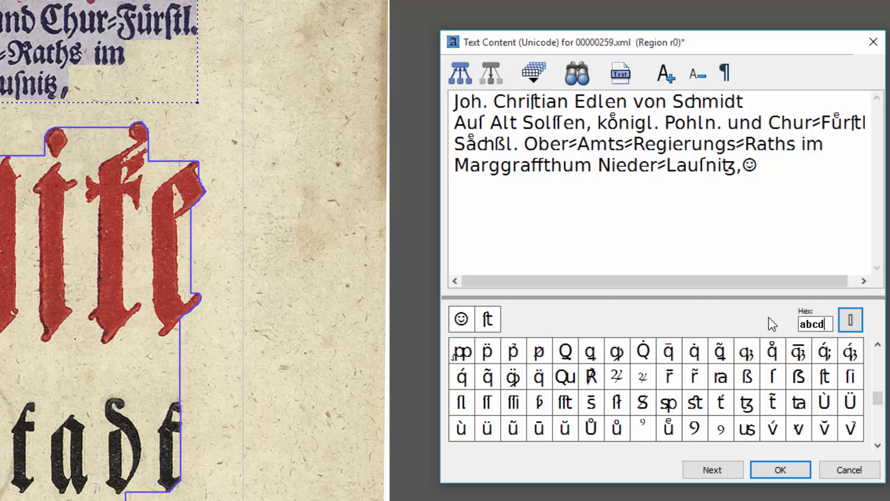
left_click(851, 323)
left_click(842, 205)
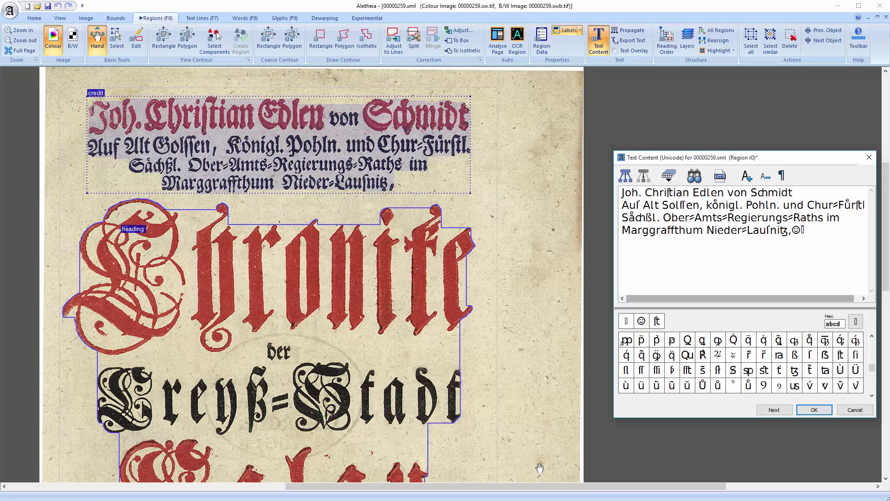
- Switch to File Explorer, look through "Special Characters in Aletheia.pdf" in the help folder, and return to Aletheia with no region selected
key("alt+Tab")
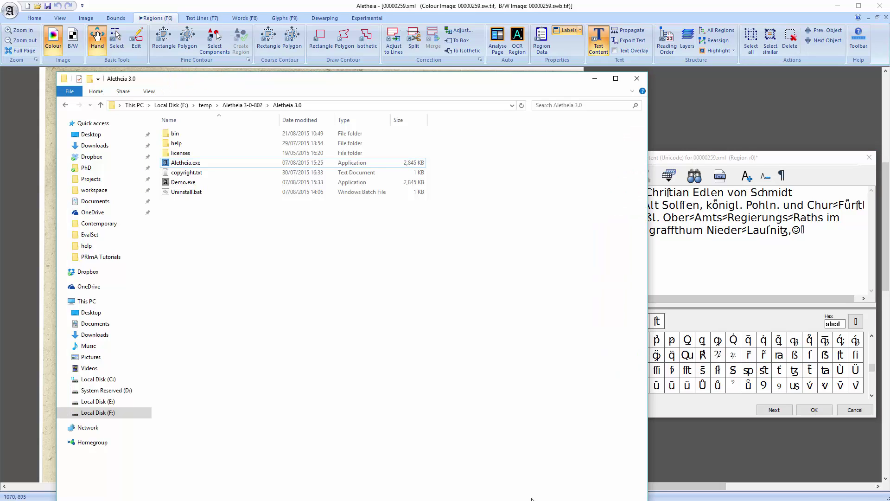
double_click(175, 144)
double_click(190, 182)
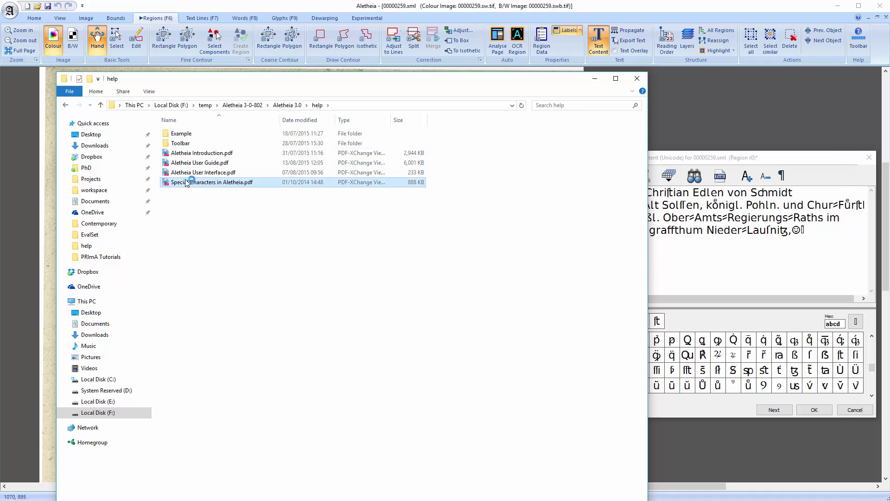
mouse_move(838, 139)
left_mouse_down()
mouse_move(838, 158)
mouse_move(834, 122)
left_mouse_up()
left_click(830, 35)
left_click(621, 385)
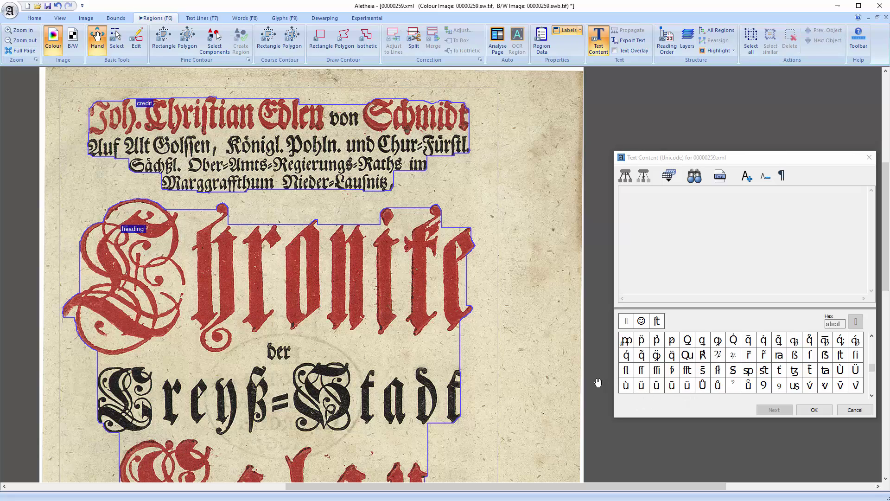
- Preview the Ligatures layout and the keyboard layout editor, and return the virtual keyboard to the default layout
left_click(670, 182)
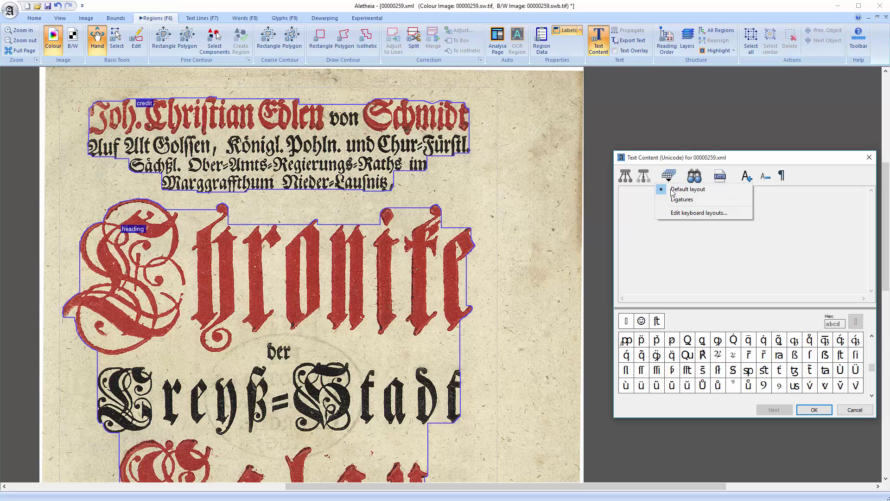
left_click(682, 199)
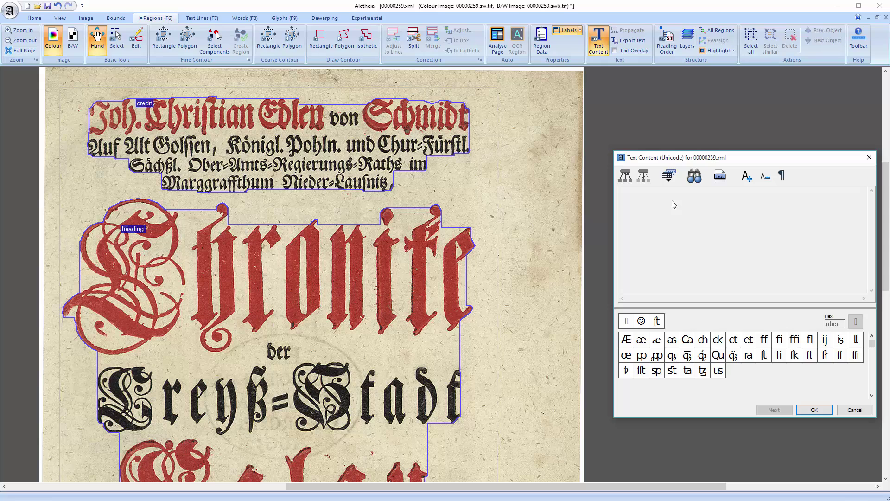
left_click(669, 178)
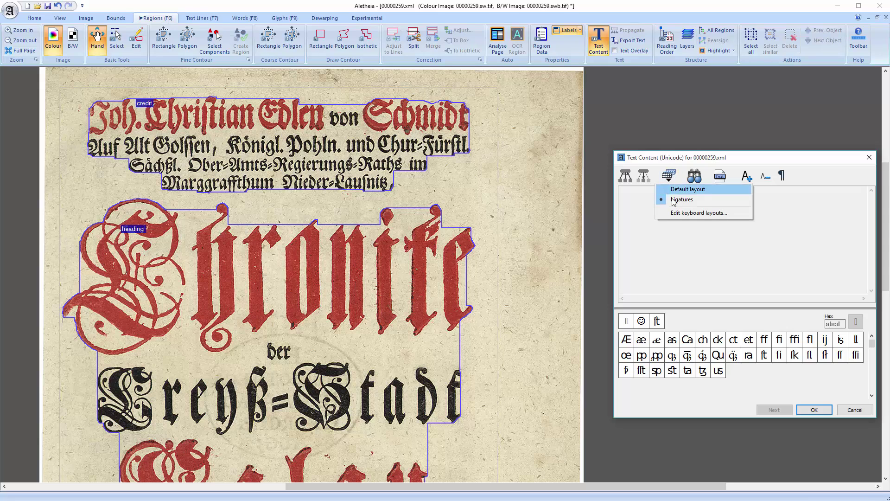
left_click(675, 213)
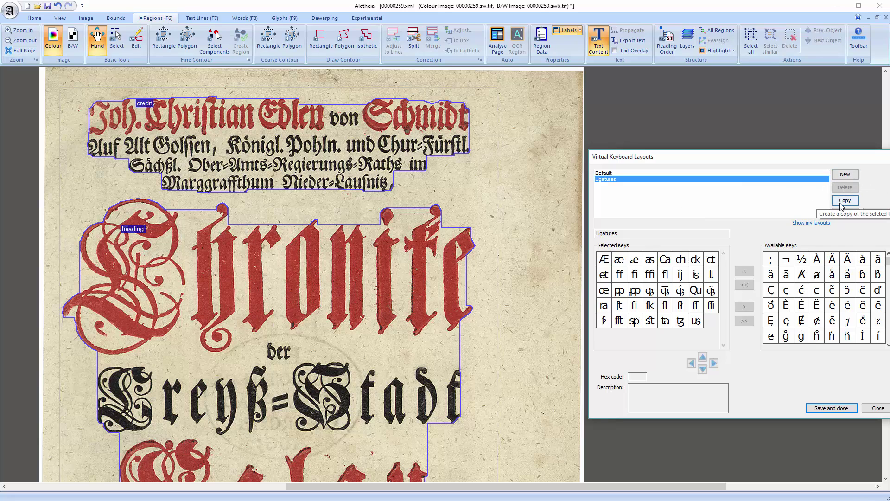
left_click(877, 408)
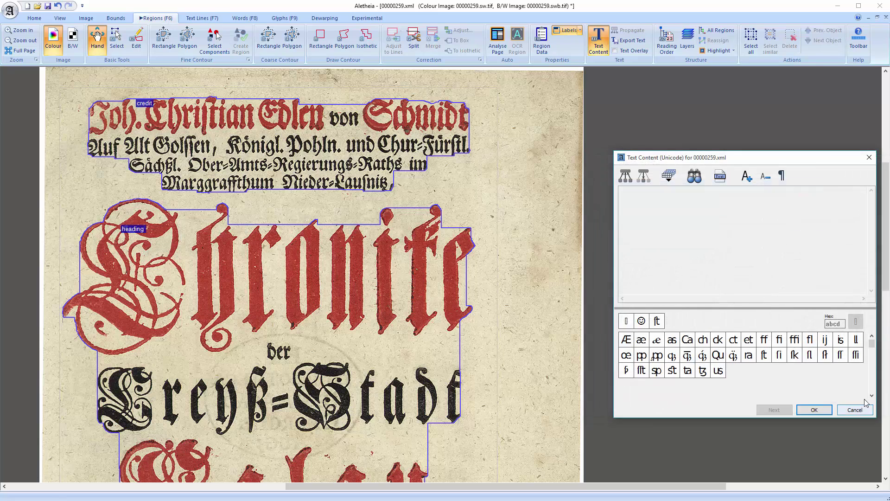
left_click(669, 176)
left_click(682, 190)
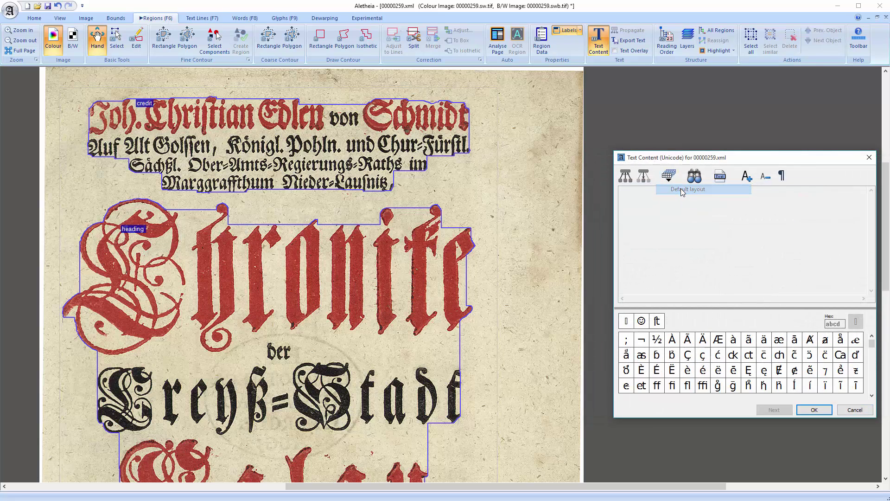
- Step through the text content of the page's regions until the credit region is selected again
left_click(774, 410)
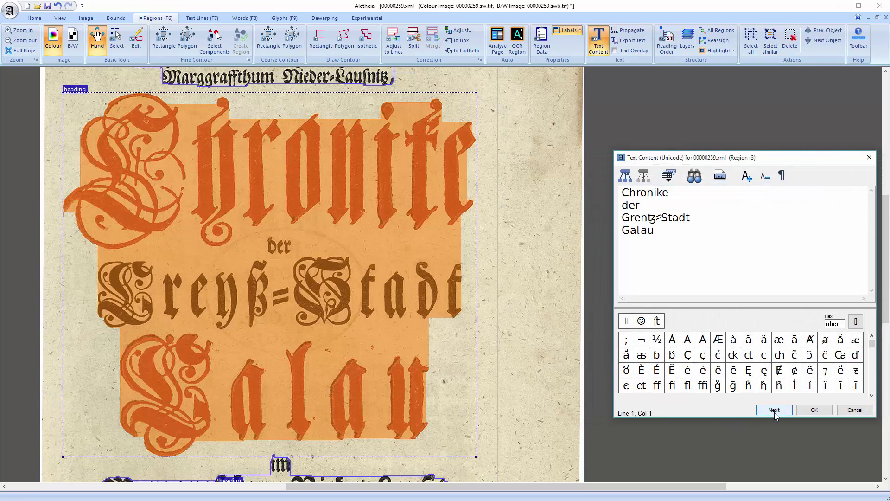
left_click(774, 410)
left_click(774, 410)
left_click(774, 410)
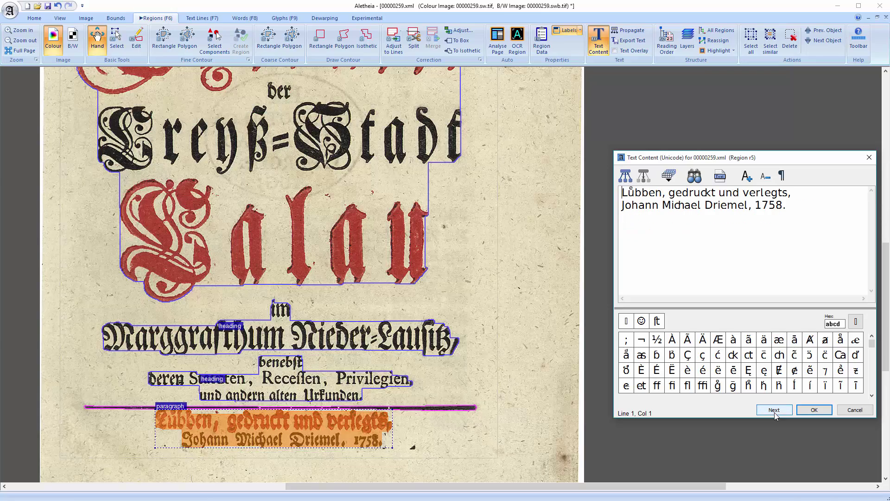
left_click(774, 409)
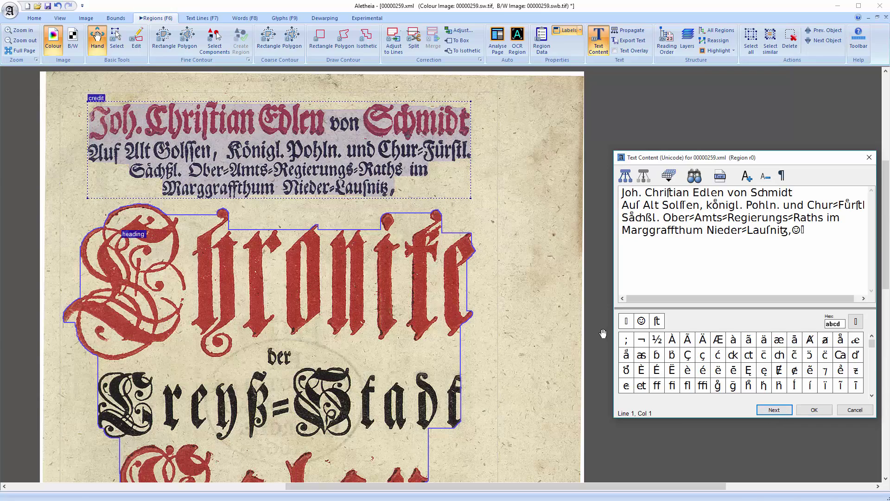
- Delete the two extra test characters at the end of the credit text and accept the transcription
left_click(813, 230)
key("BackSpace")
key("BackSpace")
left_click(814, 410)
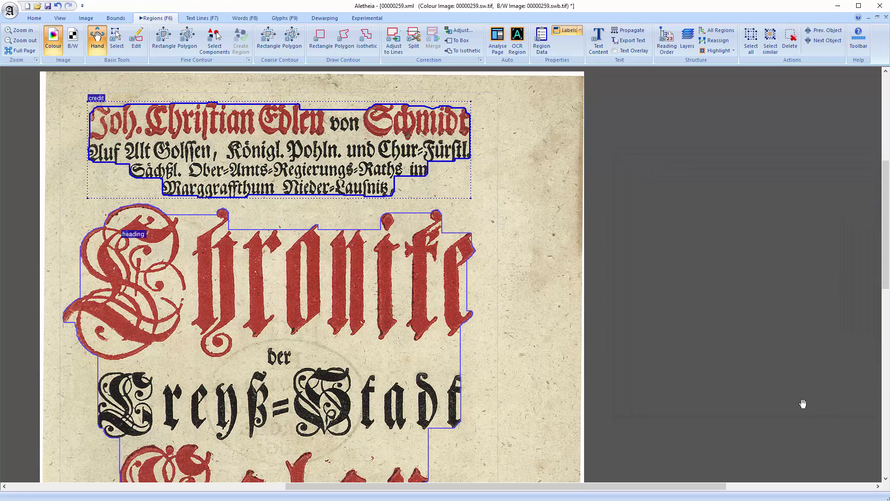
- At text line level, fill the first credit line's text content from its parent region and accept it
left_click(194, 15)
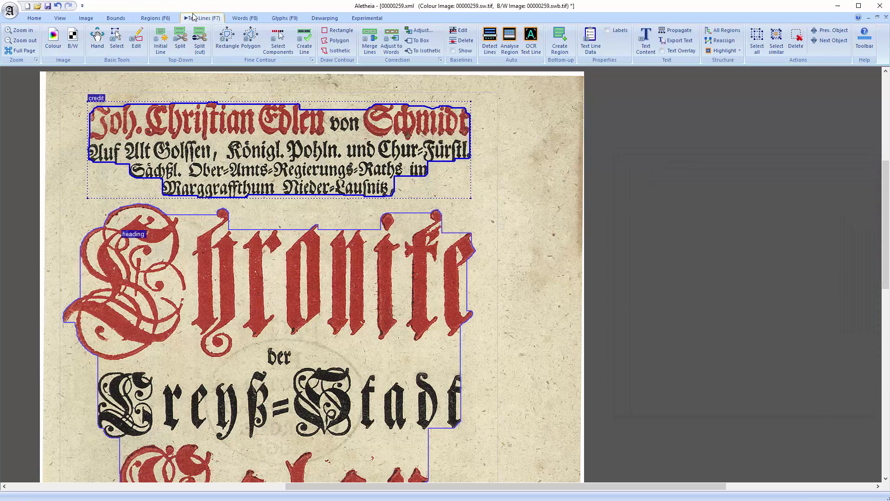
left_click(644, 41)
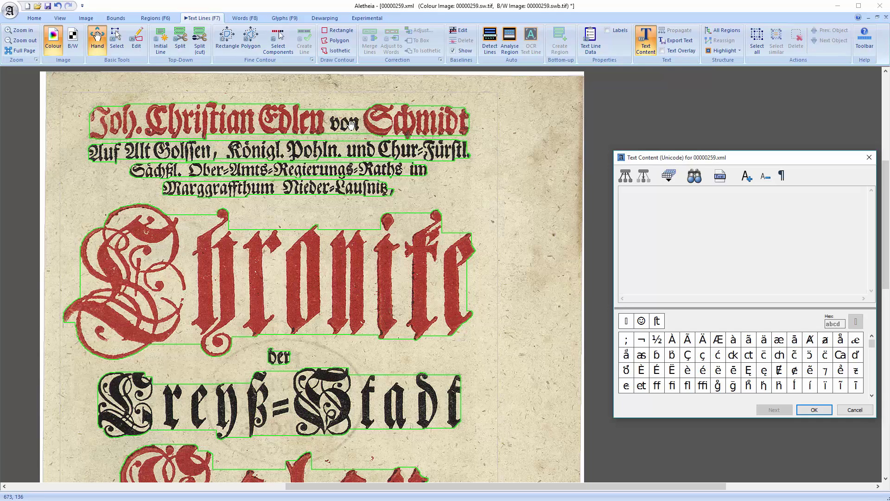
left_click(351, 124)
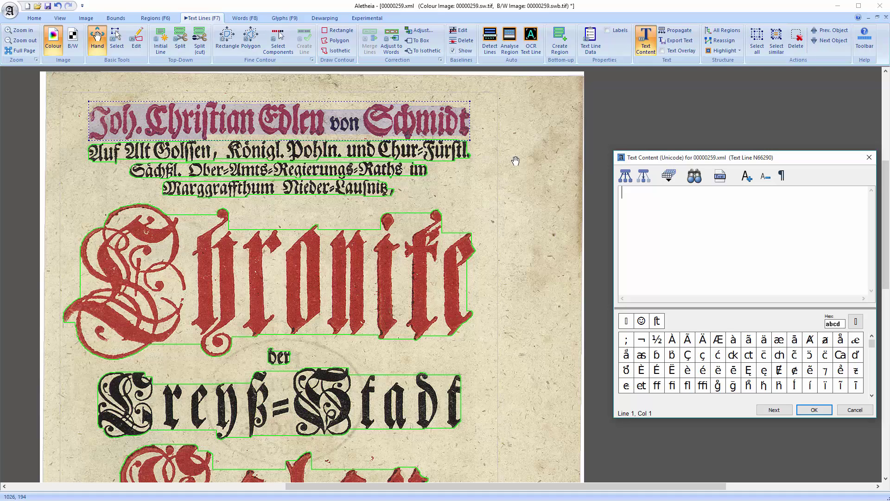
left_click(642, 176)
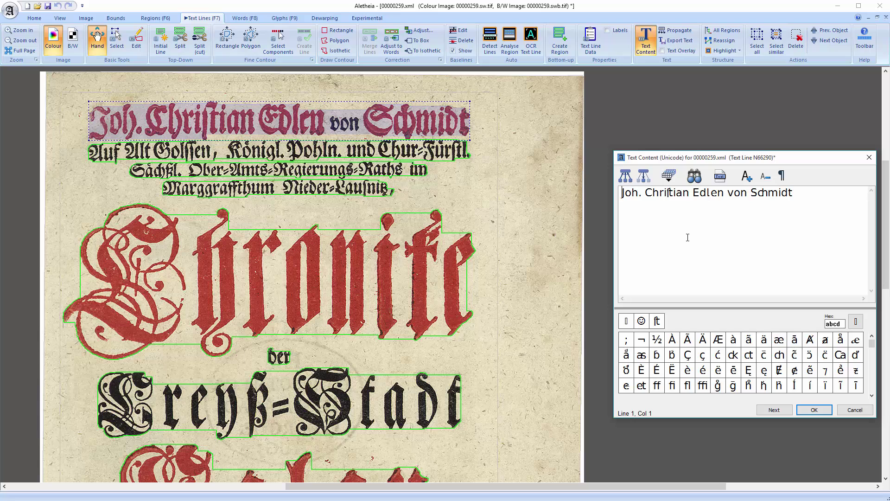
left_click(814, 410)
- At region level, select the credit region and propagate its text content to its text lines, words and glyphs
left_click(168, 20)
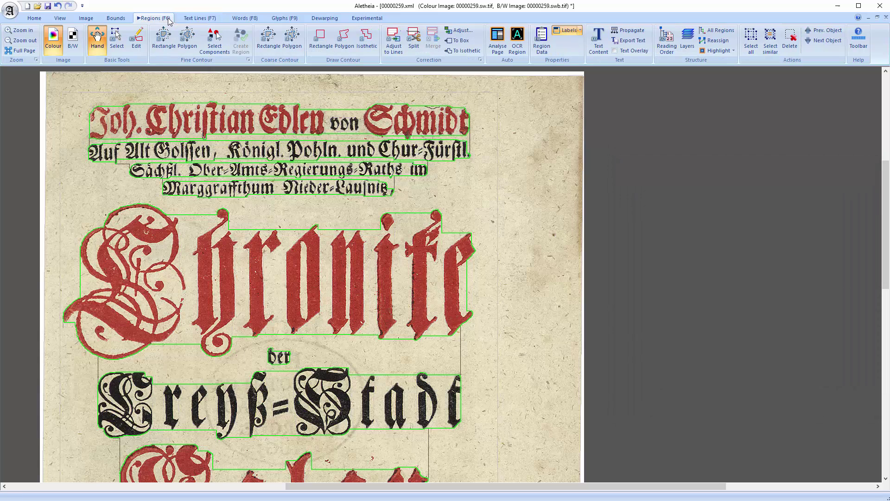
left_click(485, 146)
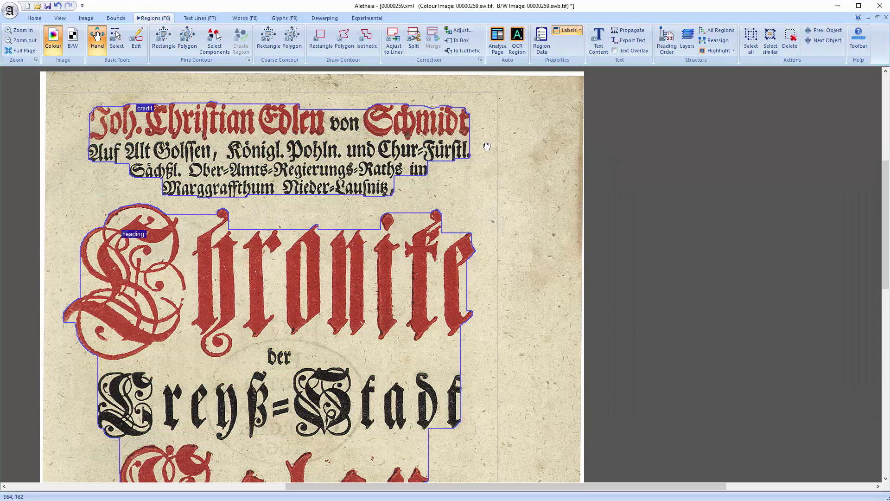
left_click(434, 141)
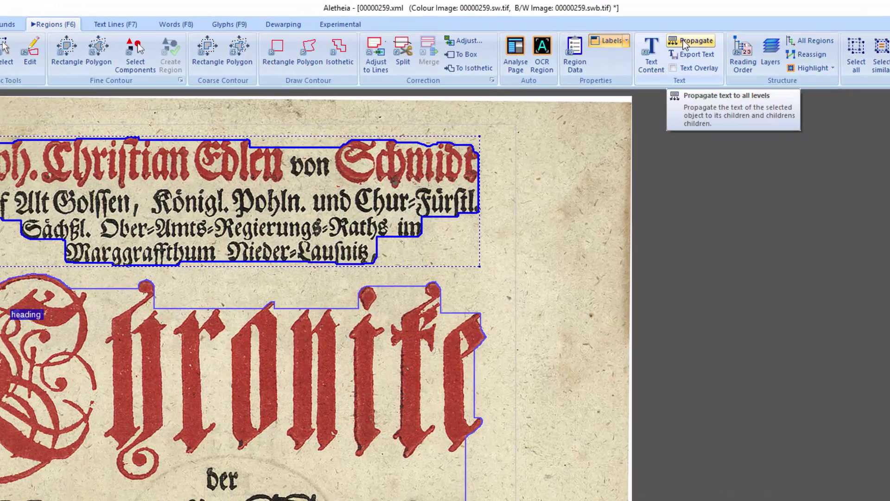
left_click(682, 40)
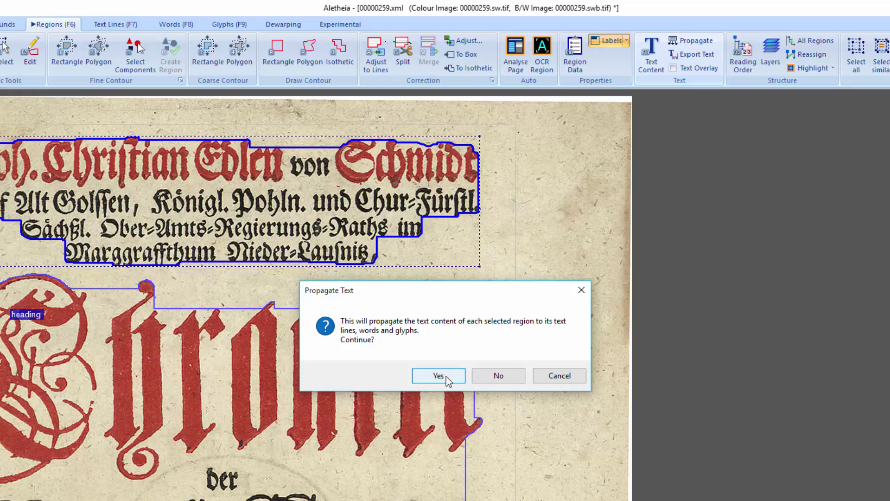
left_click(439, 375)
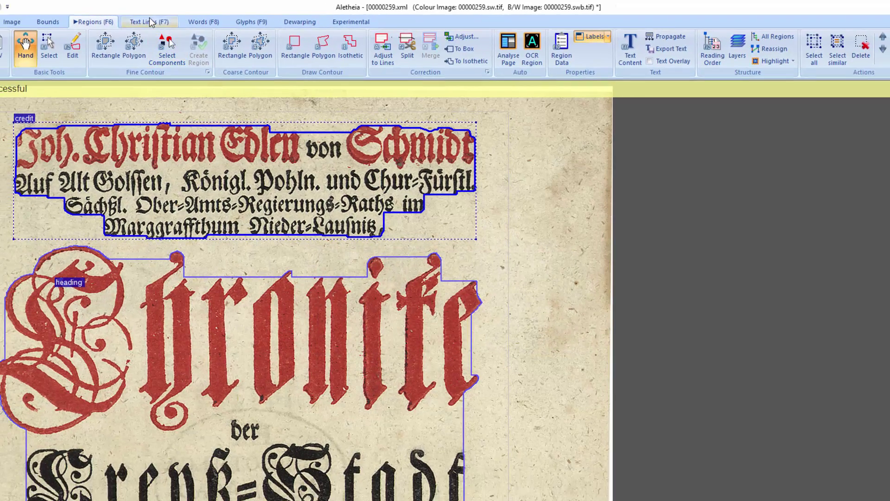
- Check the propagated text content of each of the four text lines in the credit region
left_click(116, 25)
left_click(427, 110)
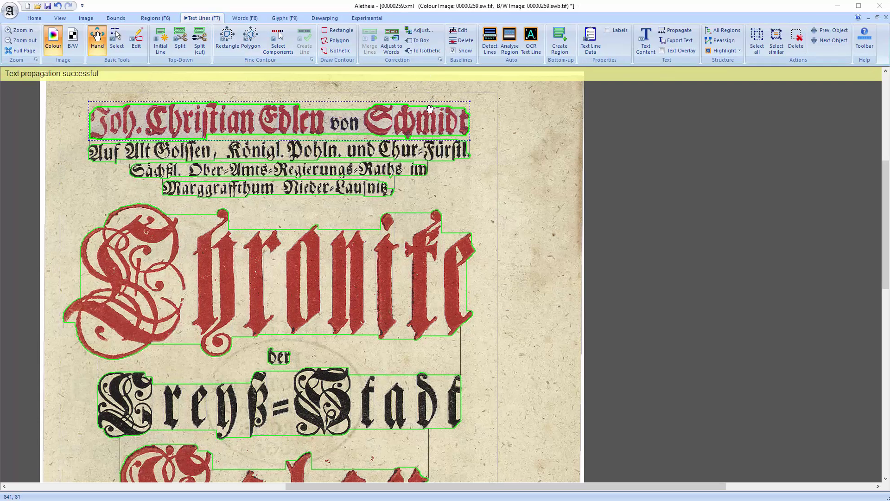
left_click(646, 41)
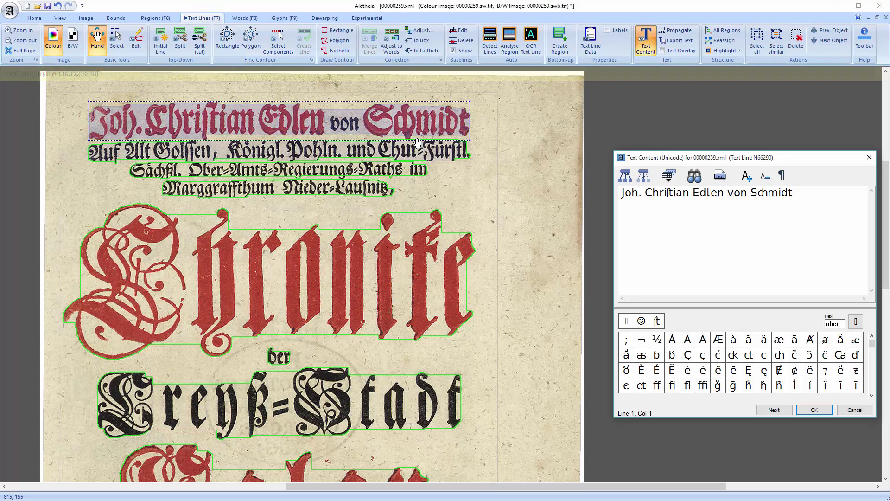
left_click(419, 149)
left_click(377, 168)
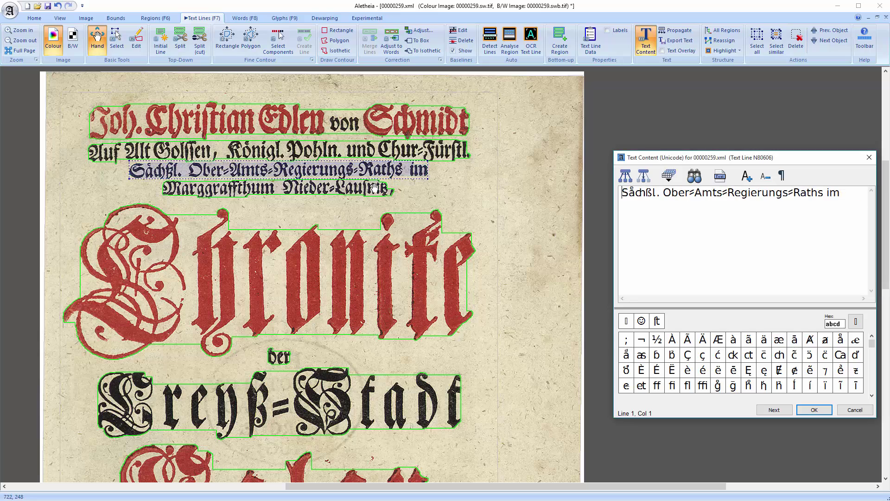
left_click(375, 188)
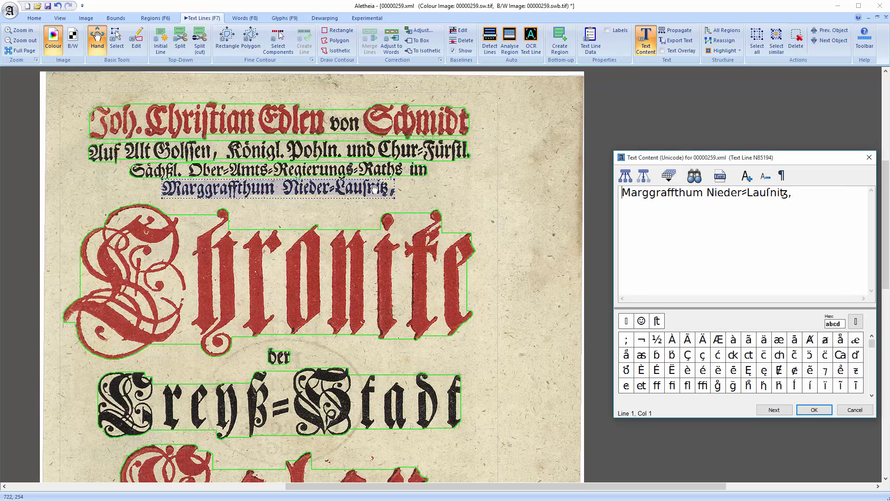
- Check the propagated text of the first two words and the first word's second glyph, and close the text content
left_click(246, 18)
left_click(106, 118)
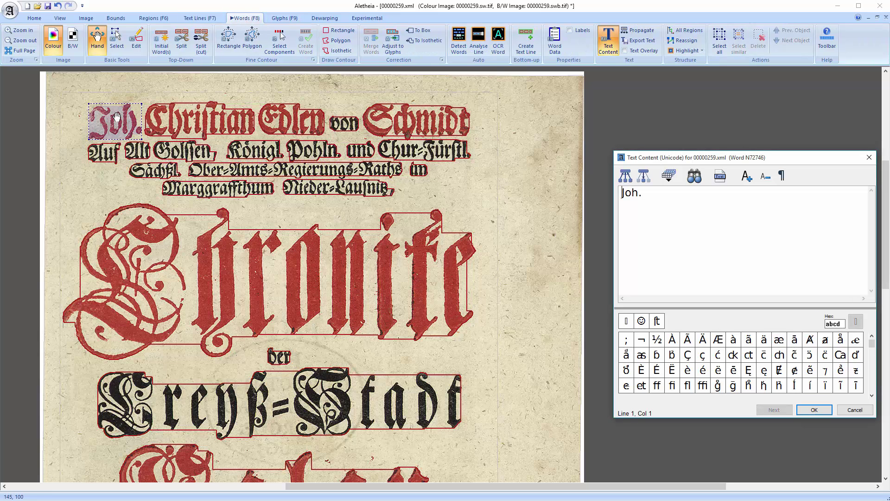
left_click(194, 118)
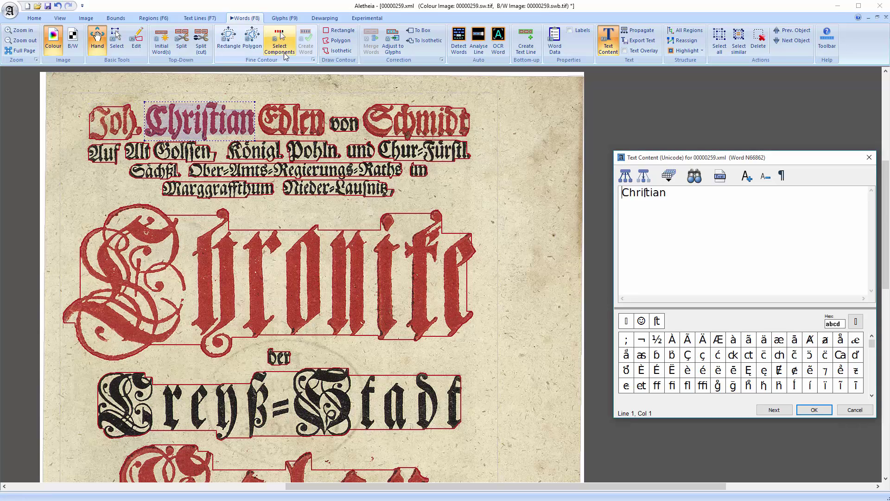
left_click(285, 20)
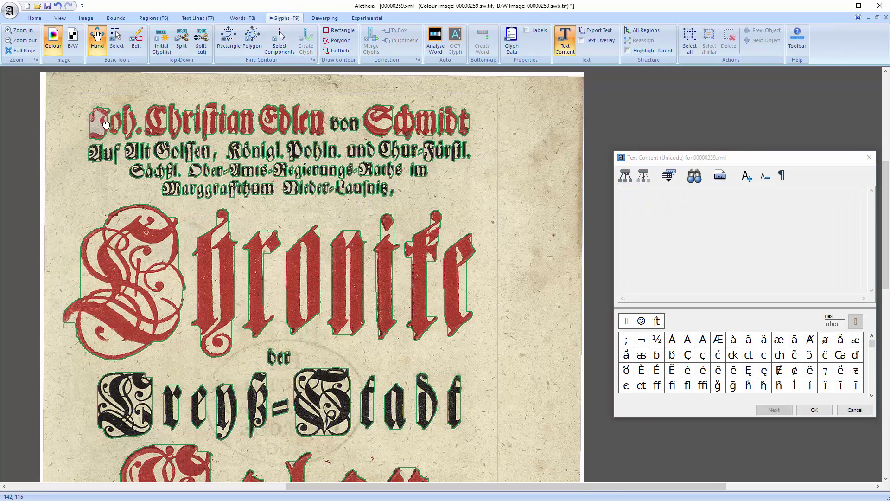
left_click(116, 121)
left_click(116, 122)
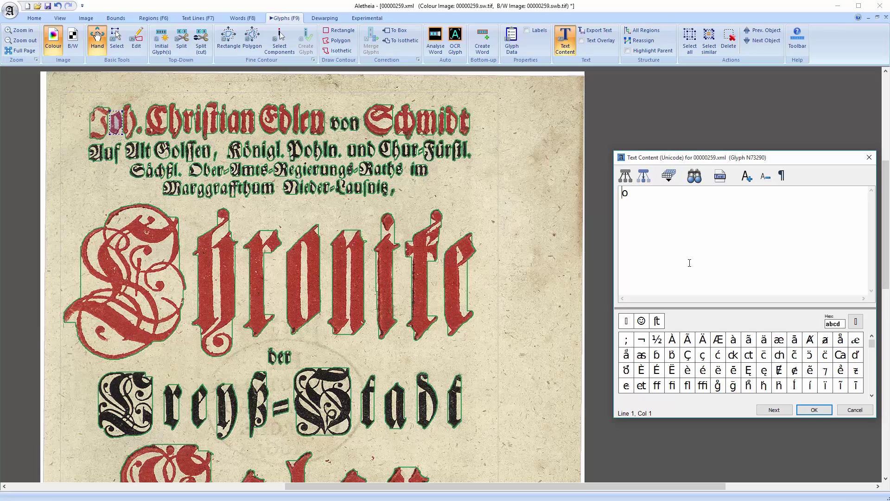
left_click(814, 410)
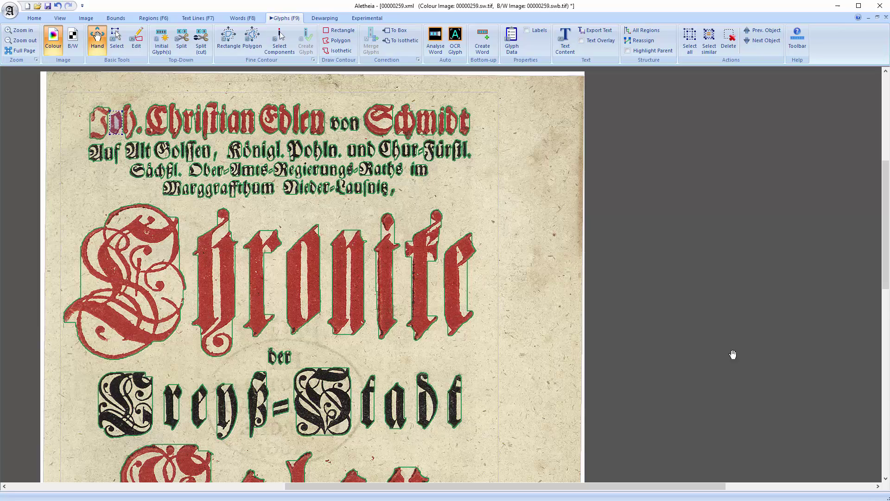
- In the credit region's text, replace the ſt ligature in the first line with the separate letters "st" and accept
left_click(150, 20)
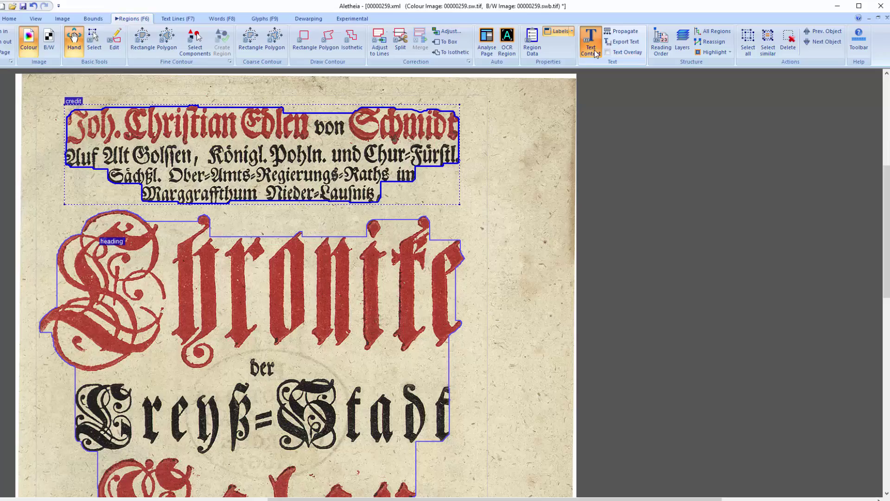
left_click(599, 40)
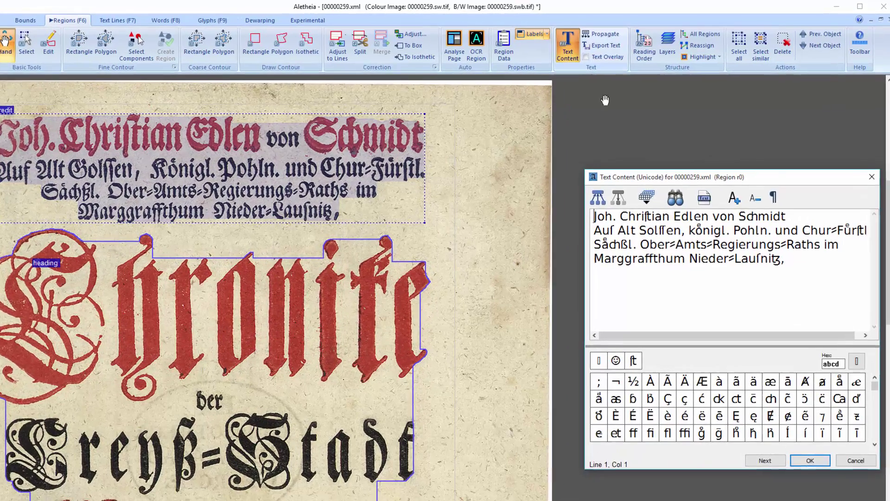
left_click_drag(644, 217, 654, 217)
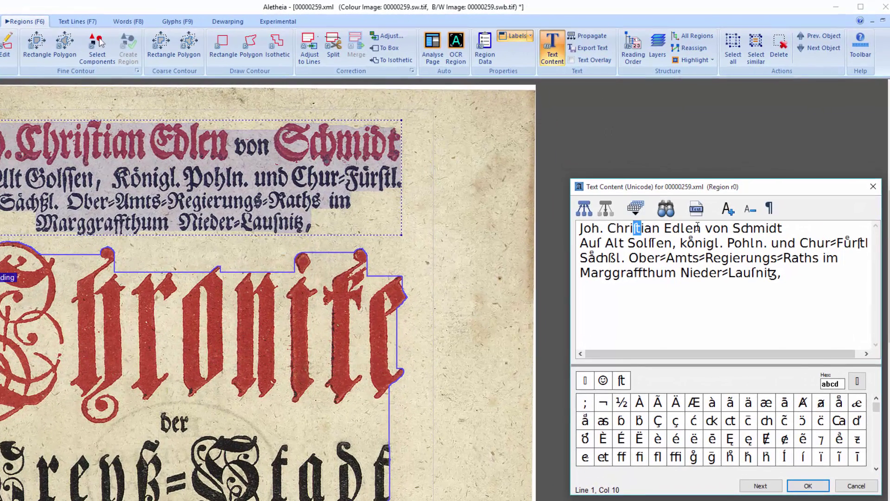
type("st")
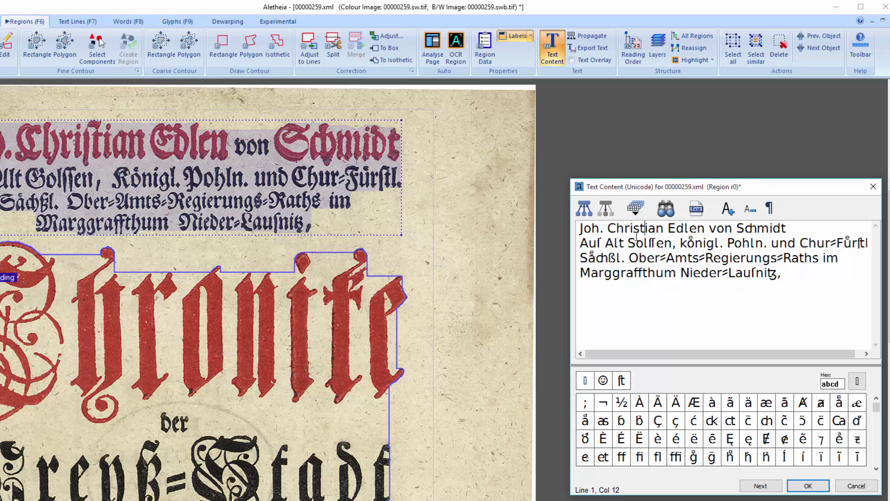
left_click(817, 488)
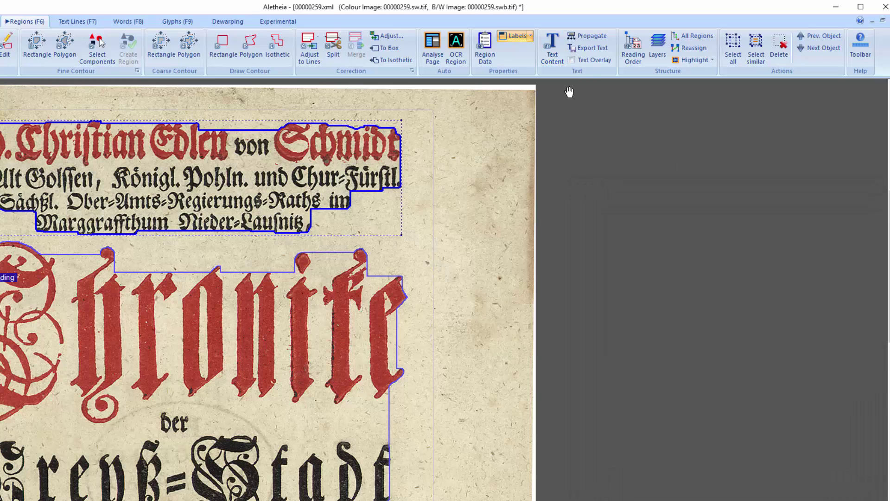
- Try to propagate the edited credit region text to its text lines, words and glyphs
left_click(588, 38)
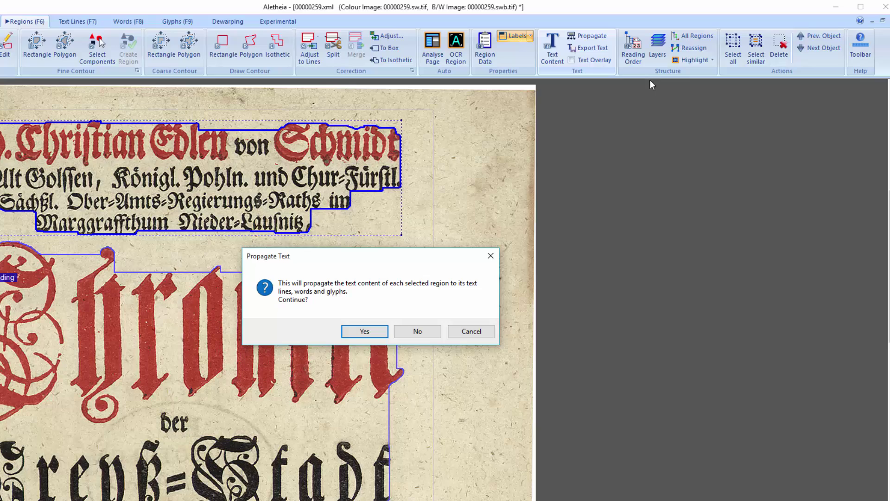
left_click(366, 332)
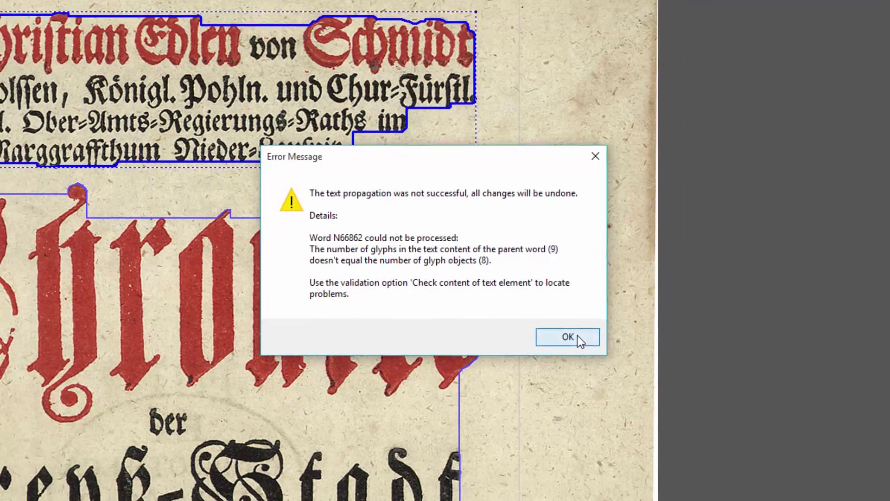
left_click(597, 347)
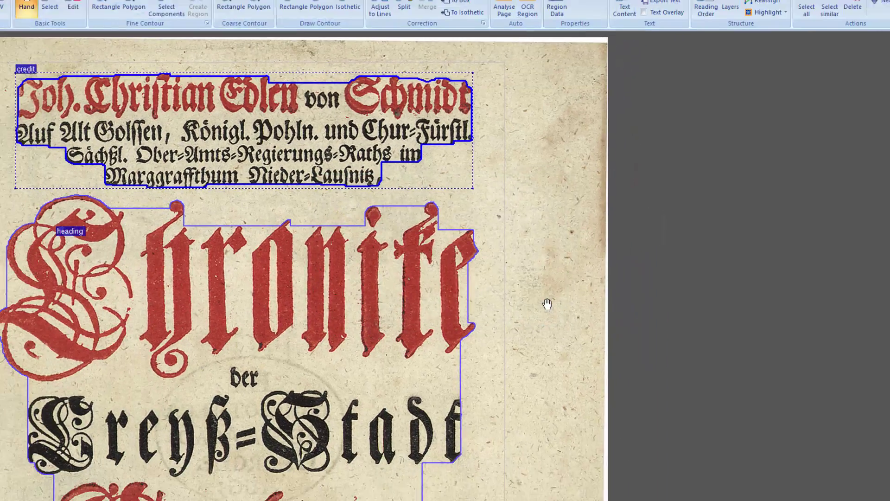
- At glyph level, split the ſt ligature in the first credit line into two glyphs with a polygon cut between the letters
left_click(284, 17)
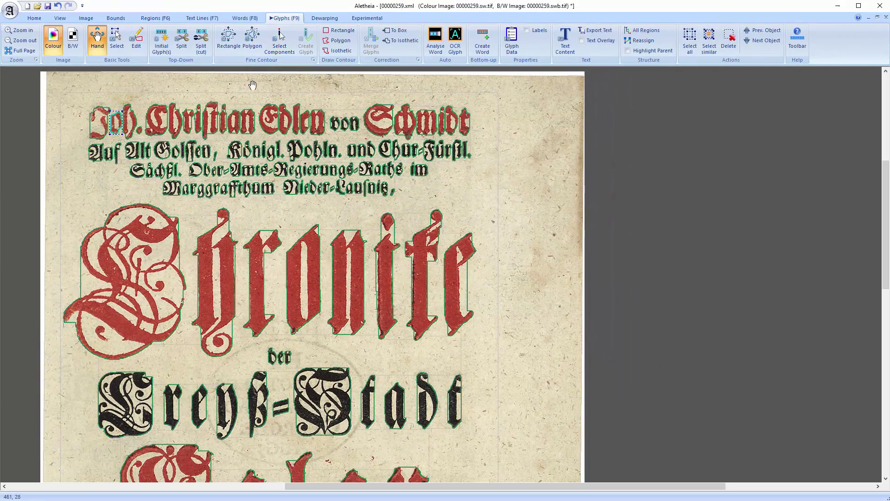
left_click(227, 87)
scroll(198, 101, "up", 4)
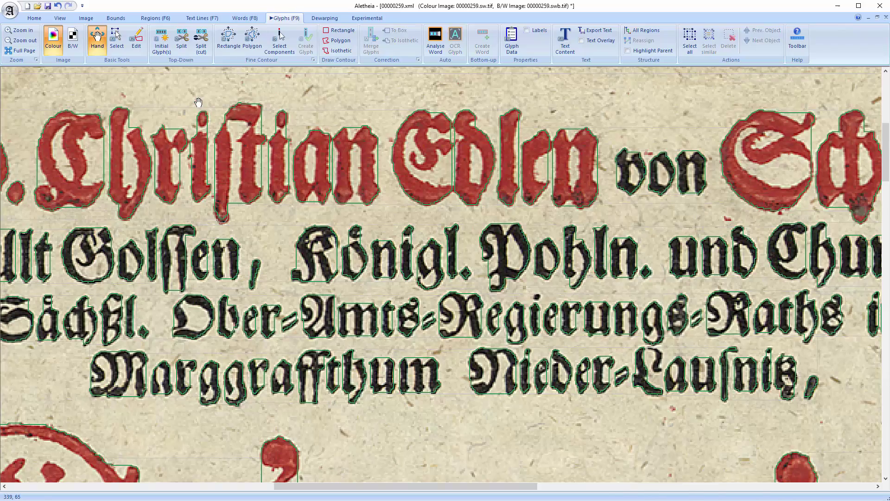
left_click(204, 44)
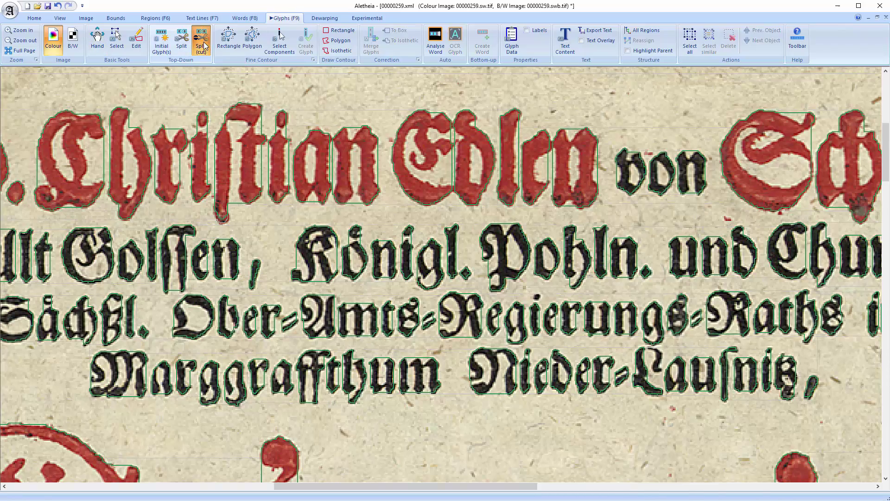
left_click(265, 120)
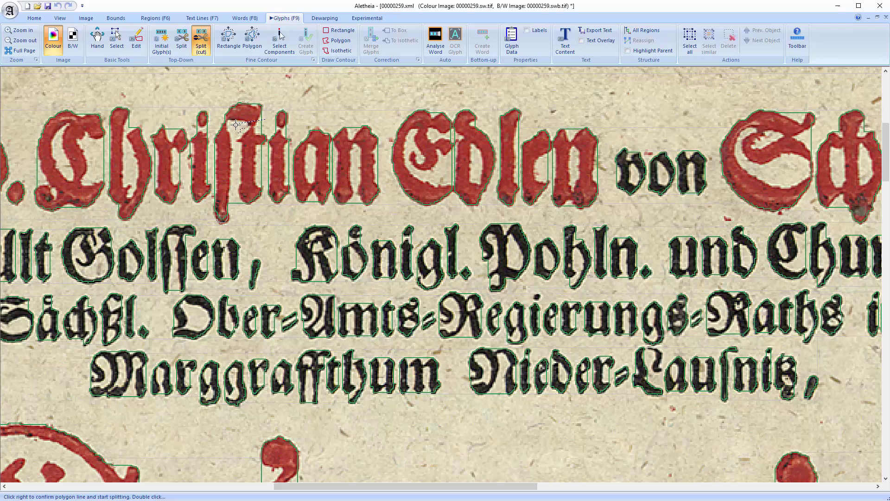
right_click(234, 215)
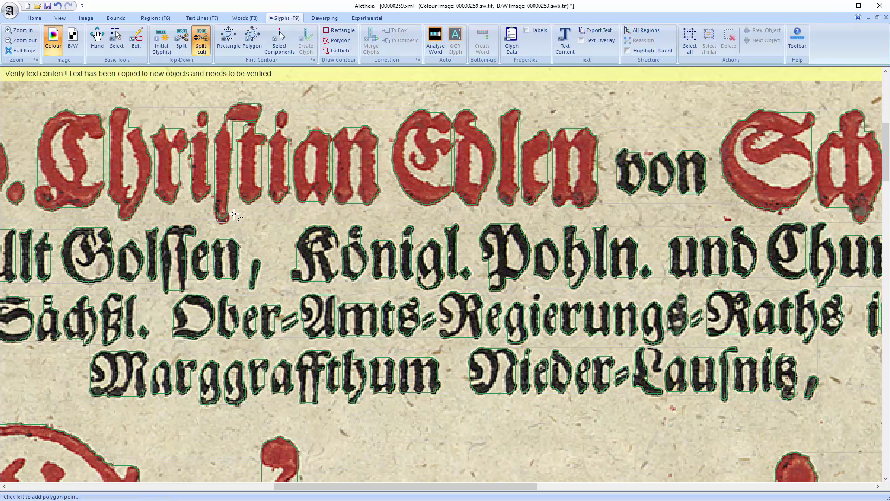
- Return to region level and propagate the credit region's text again to its text lines, words and glyphs
left_click(153, 17)
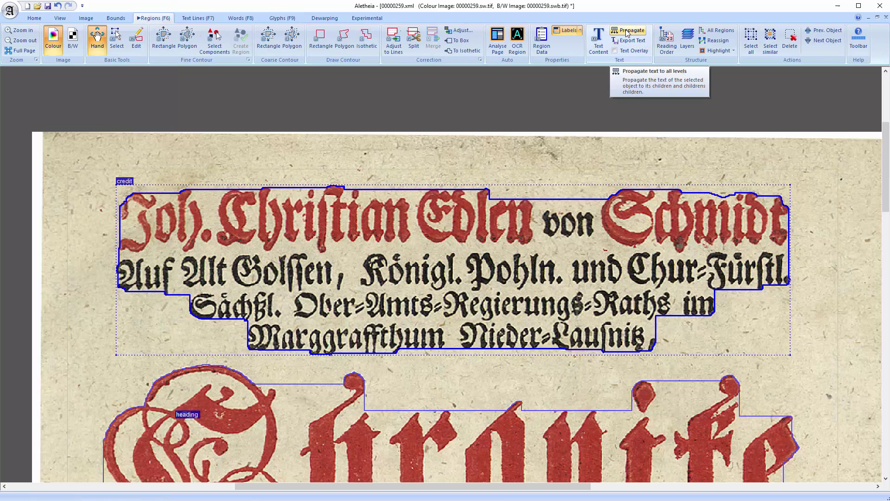
left_click(626, 32)
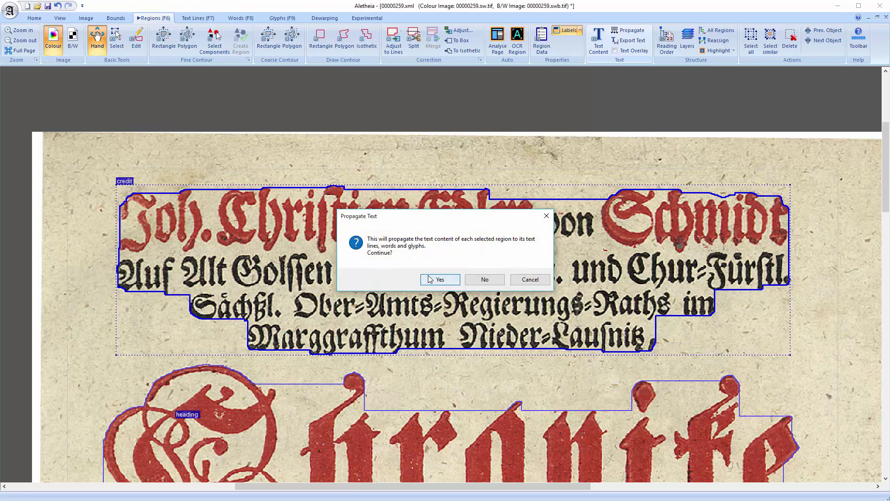
left_click(439, 279)
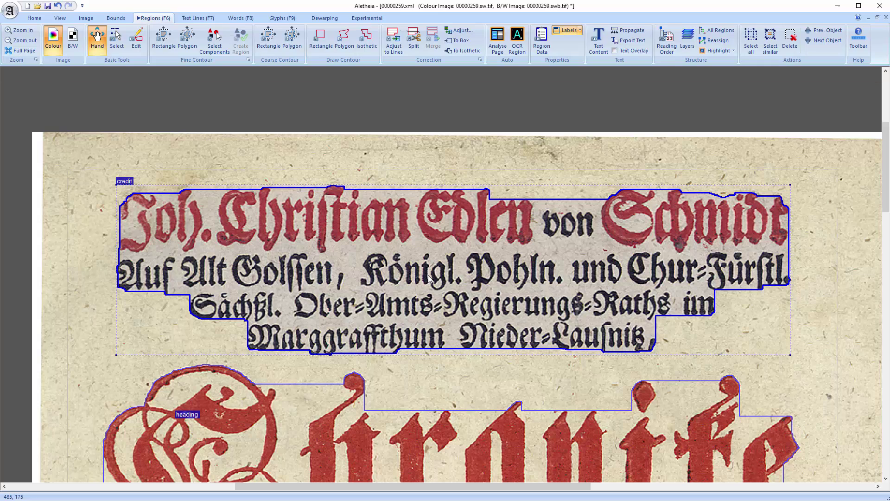
- Look at the region finder and the text search options in the document's search window and dismiss it
key("ctrl+f")
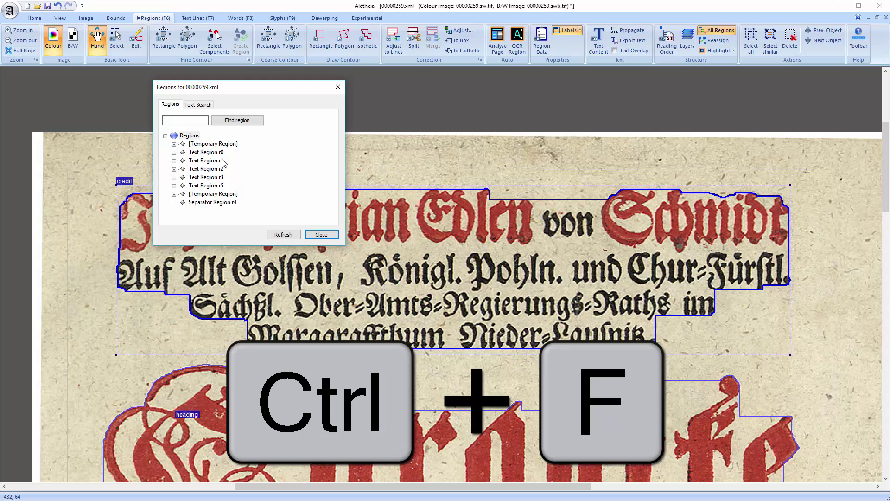
left_click(202, 107)
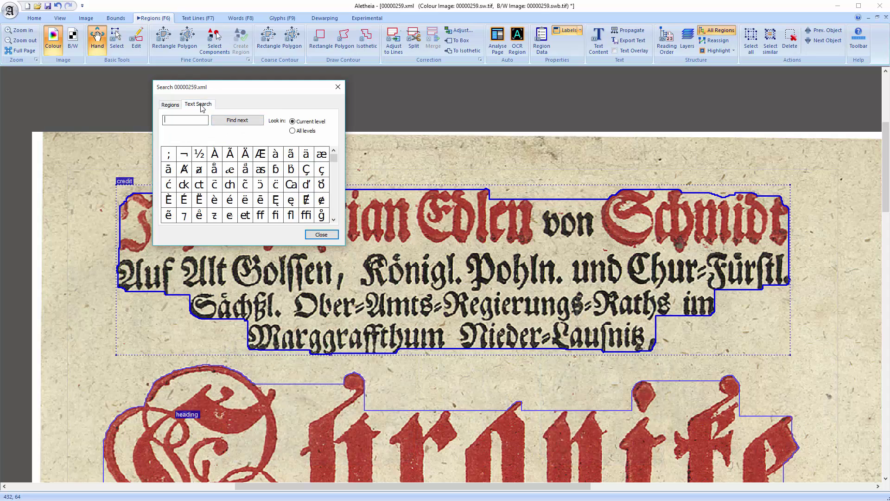
left_click(173, 105)
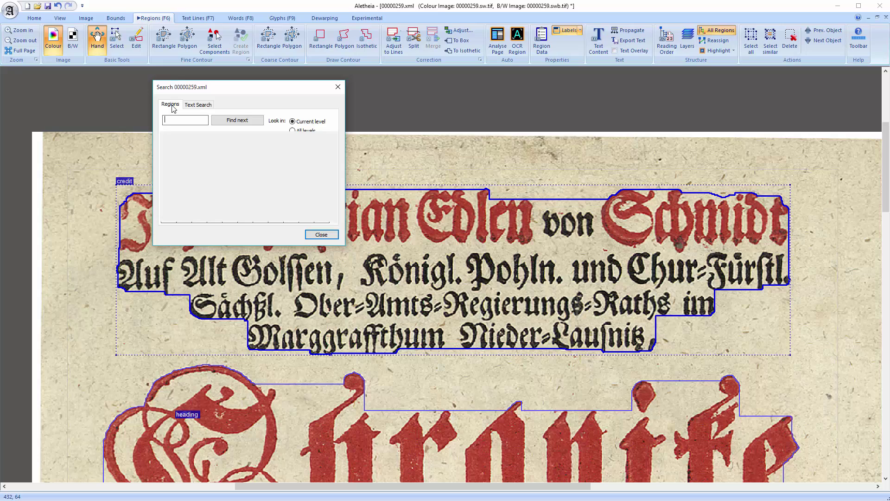
left_click(319, 235)
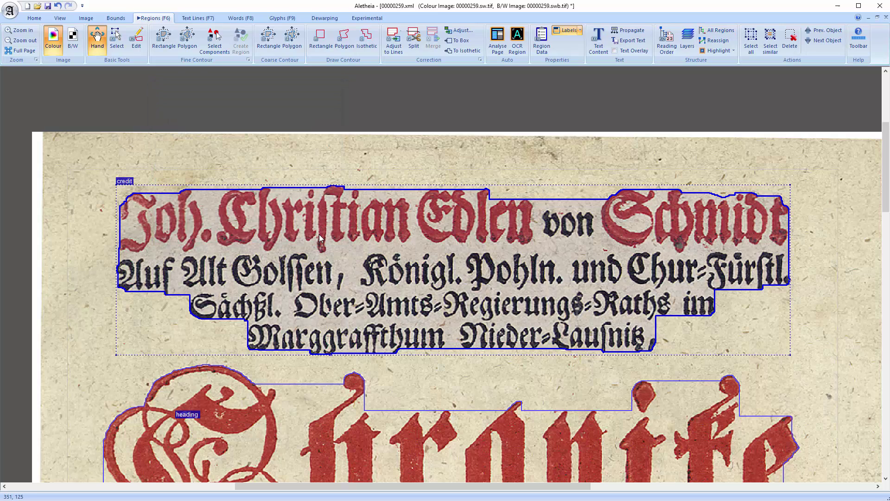
- Clear the credit region's text, recompose it from its child regions and accept the result
left_click(600, 53)
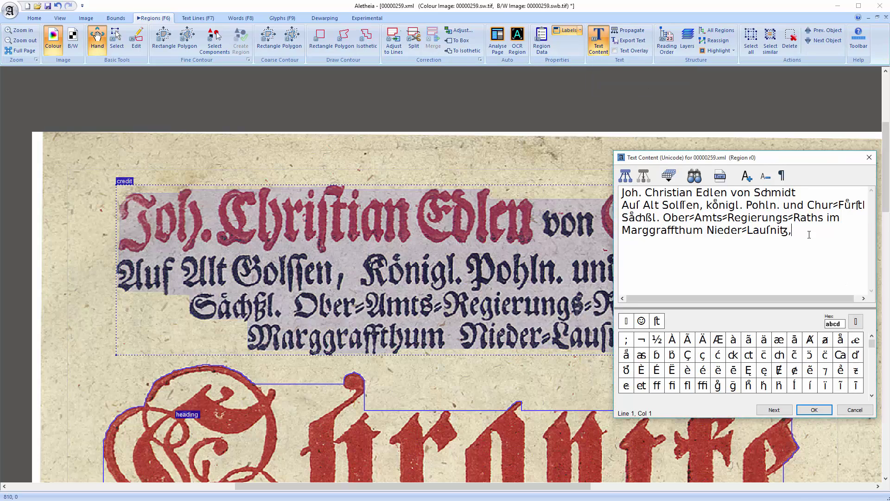
key("ctrl+a")
key("BackSpace")
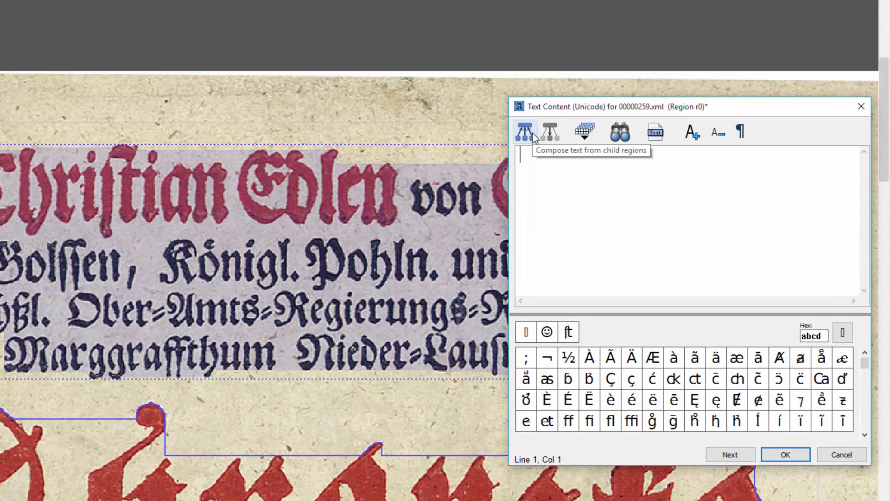
left_click(533, 137)
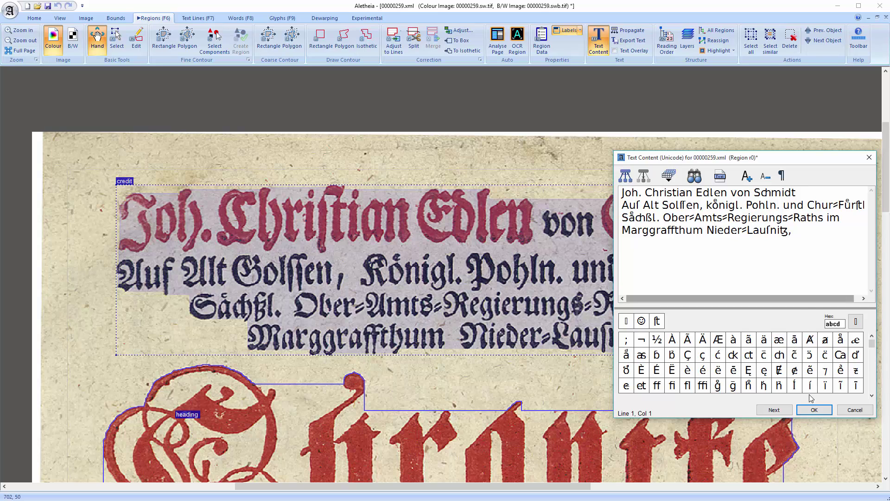
left_click(814, 409)
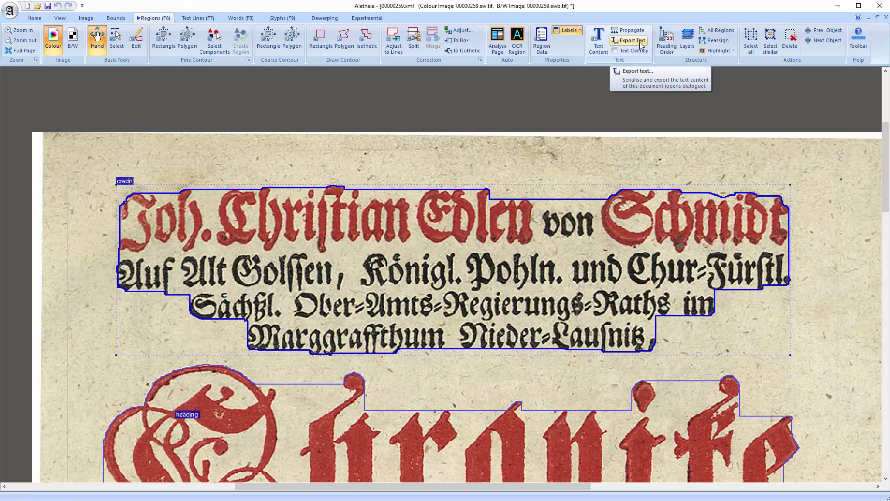
- Open the text export and restrict the exported text types to paragraph and heading
left_click(10, 12)
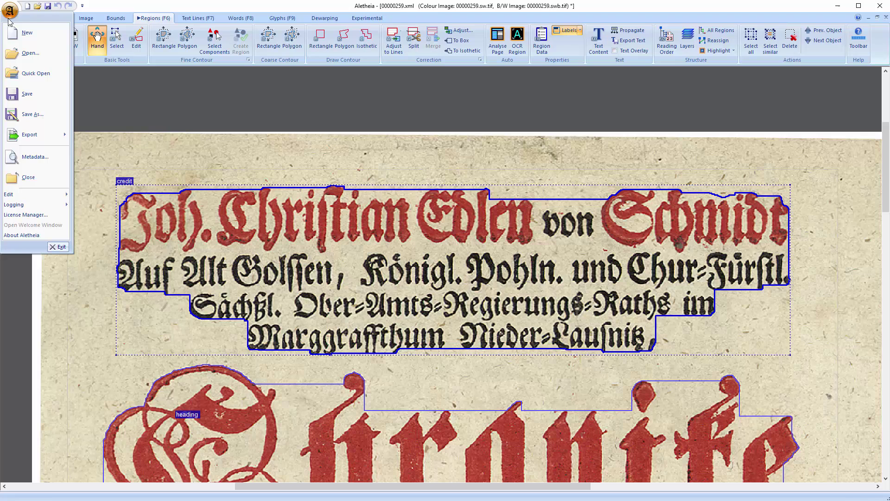
mouse_move(34, 133)
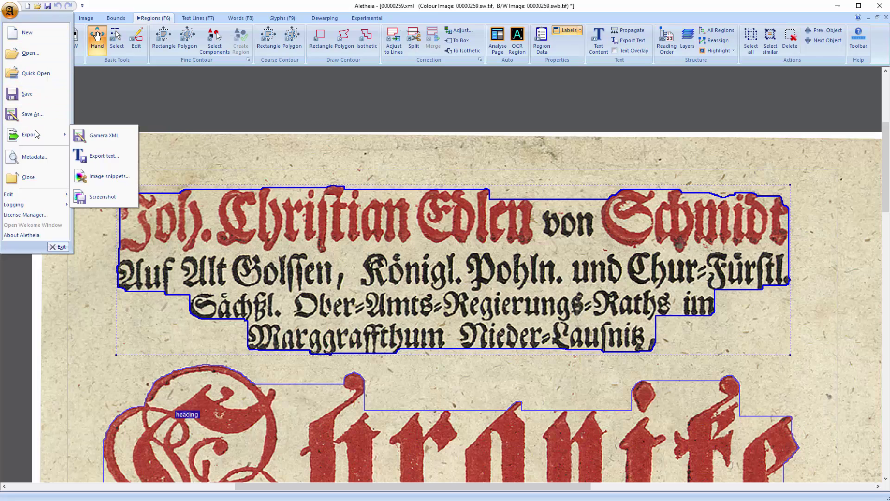
left_click(135, 158)
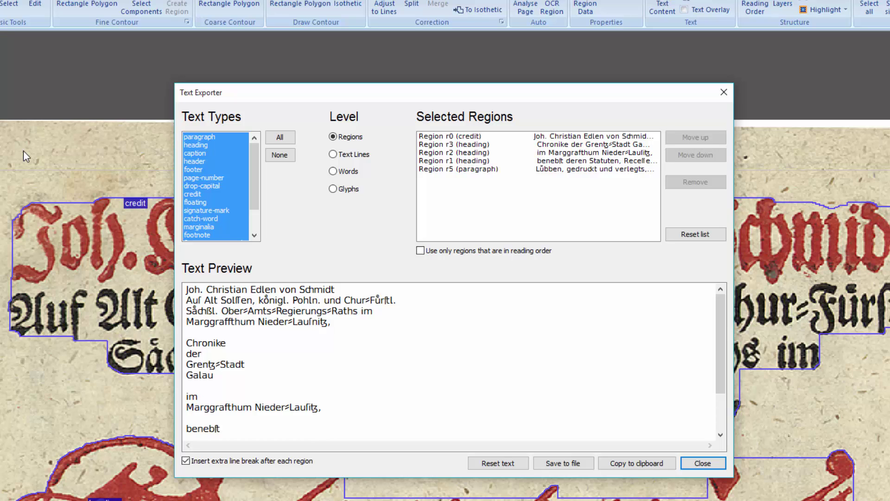
left_click(277, 155)
left_click_drag(199, 137, 197, 147)
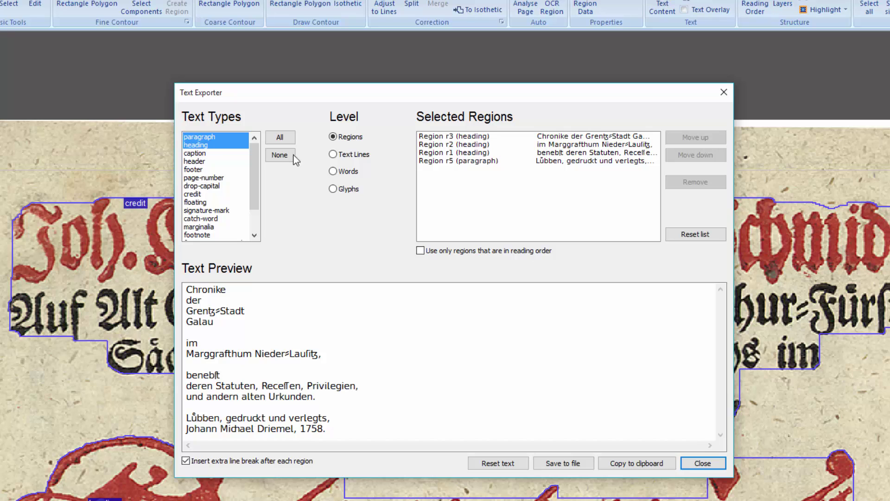
- Preview the export text at text line level, return to region level and close the exporter
left_click(358, 159)
left_click(352, 139)
left_click(703, 464)
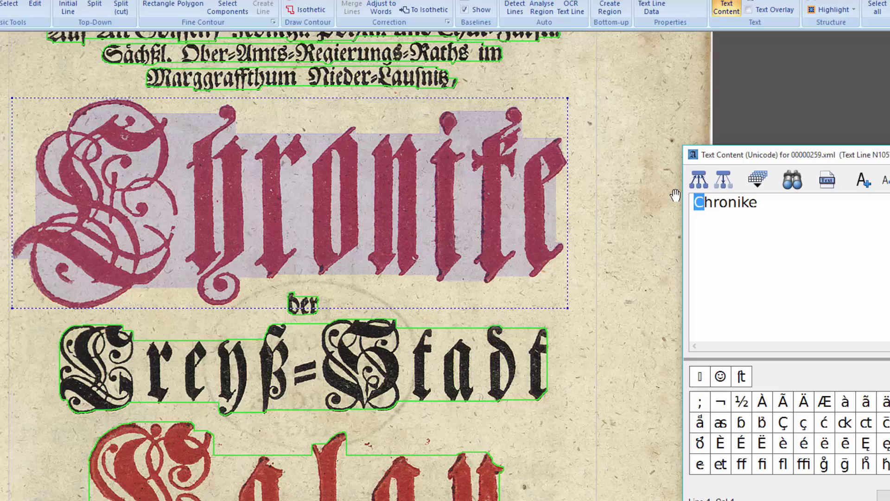
- Replace the initial C of "Chronike" with D in the text line, M in the word and X in the glyph
type("D")
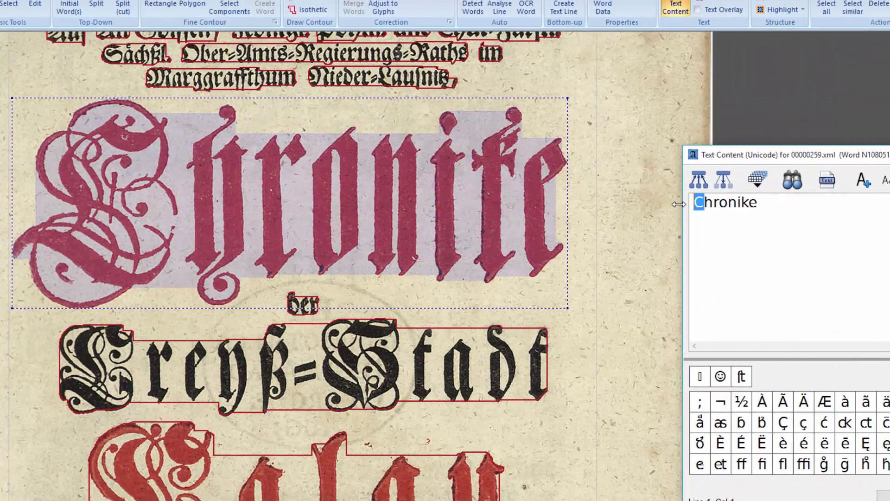
type("M")
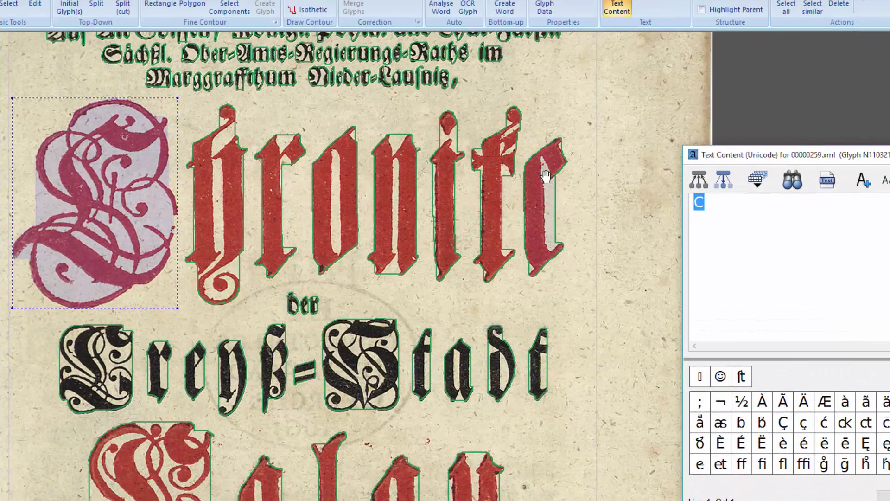
type("X")
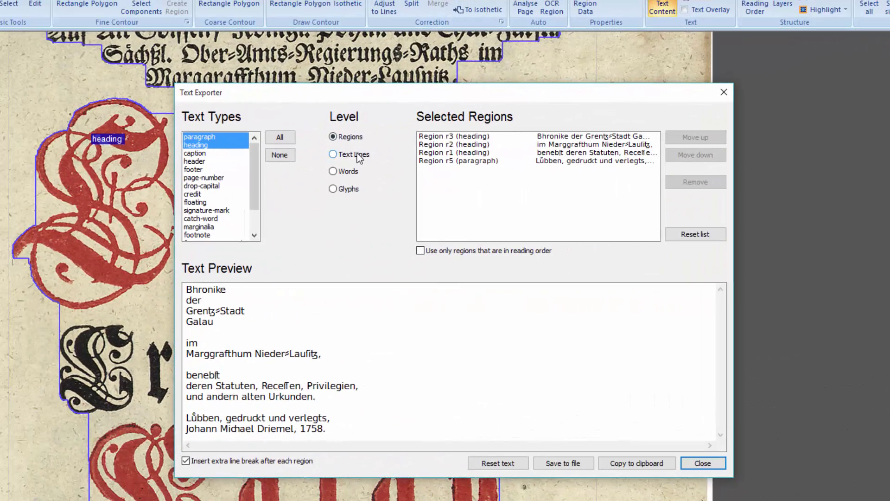
- Compare the export preview at text line, word and glyph level and return to region level
left_click(360, 159)
left_click_drag(193, 290, 181, 290)
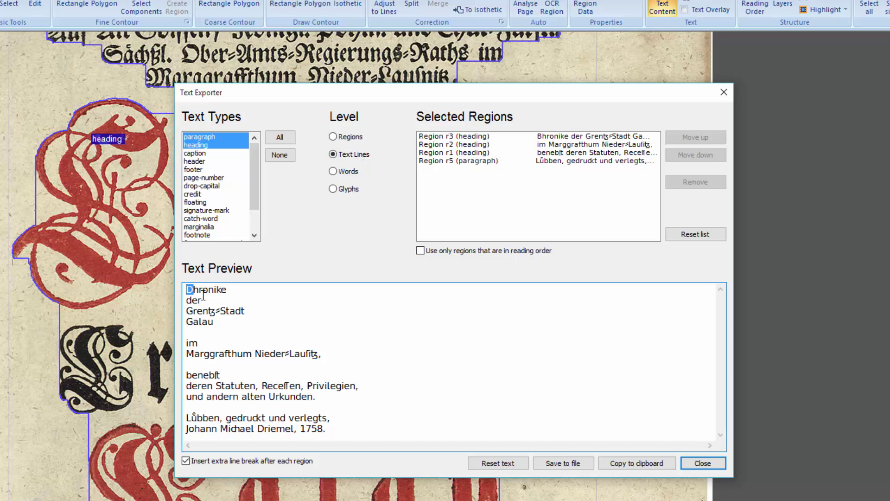
left_click(349, 172)
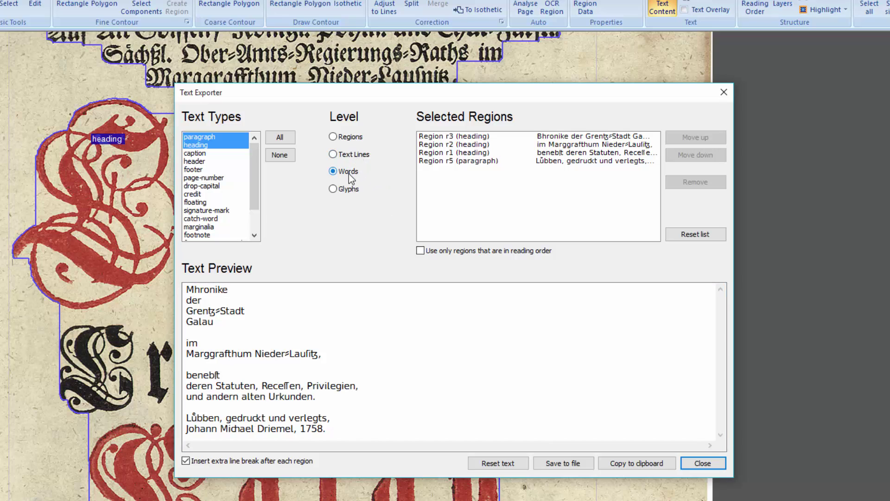
left_click(346, 191)
left_click(345, 137)
- Toggle the credit text type in and out of the export and locate heading region r2 on the page
left_click(195, 194)
left_click(195, 197)
left_click(461, 145)
left_click_drag(534, 93, 757, 108)
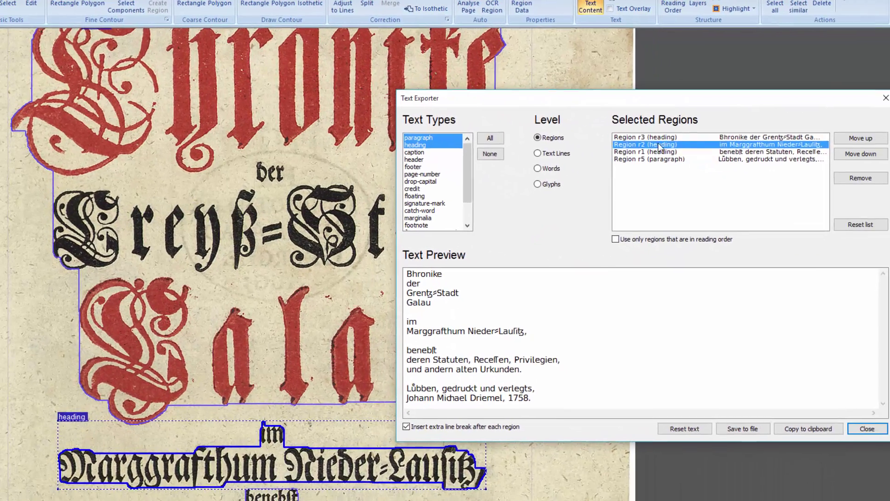
- Move heading region r1 to the start of the export order and return it to third place
left_click(732, 172)
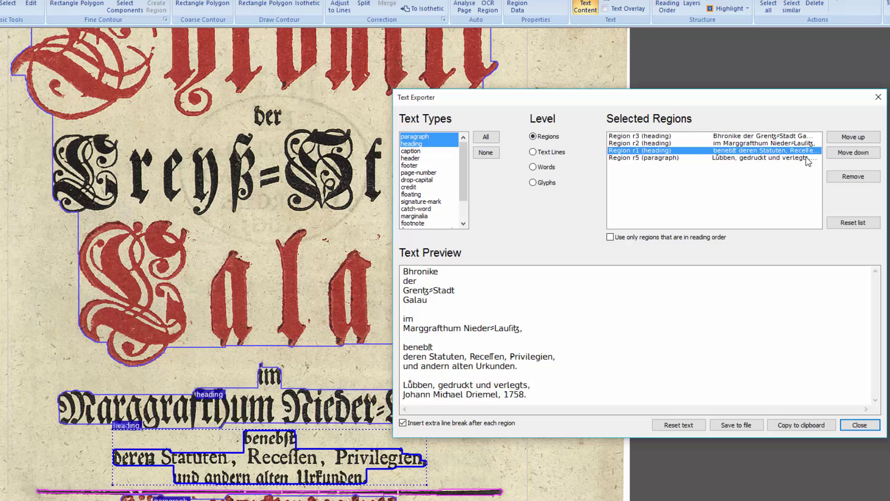
left_click(848, 140)
left_click(848, 140)
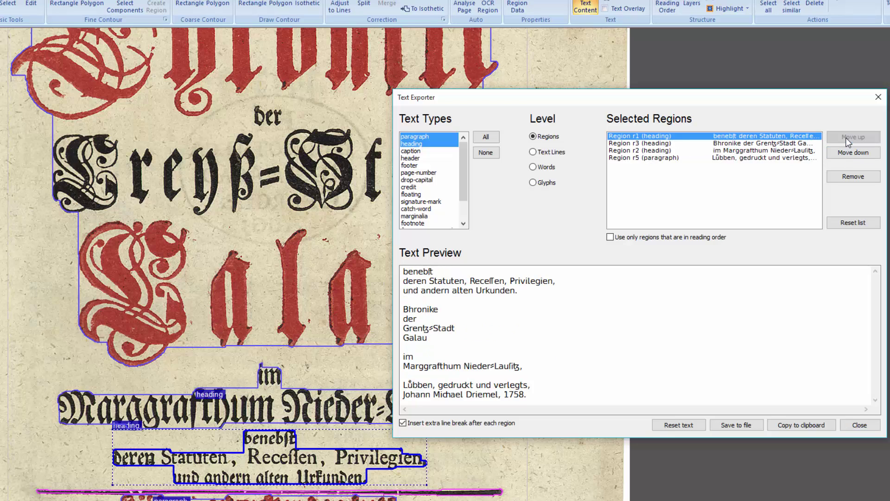
left_click(850, 153)
left_click(850, 153)
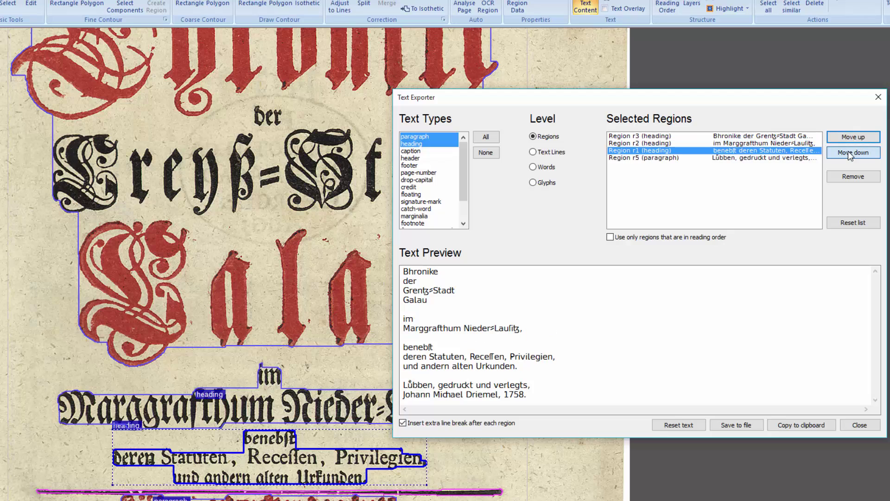
- Remove paragraph region r5 from the export and toggle the extra line break after each region off and on again
left_click(658, 158)
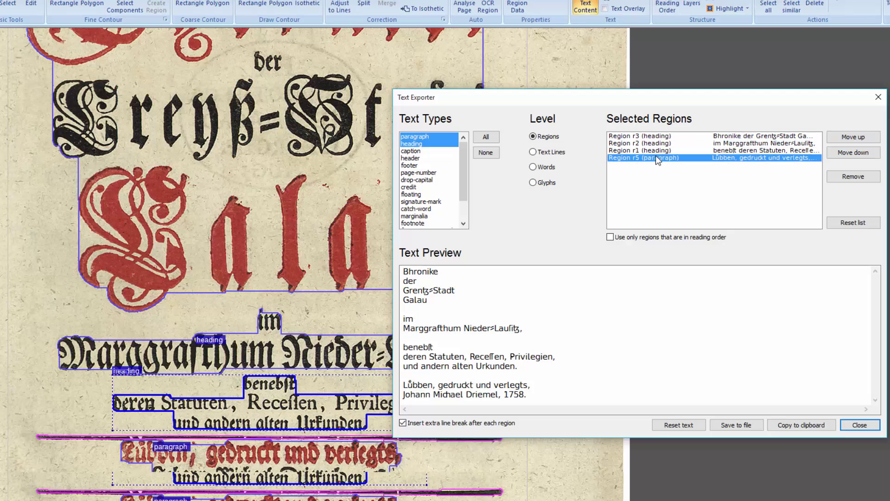
left_click(853, 176)
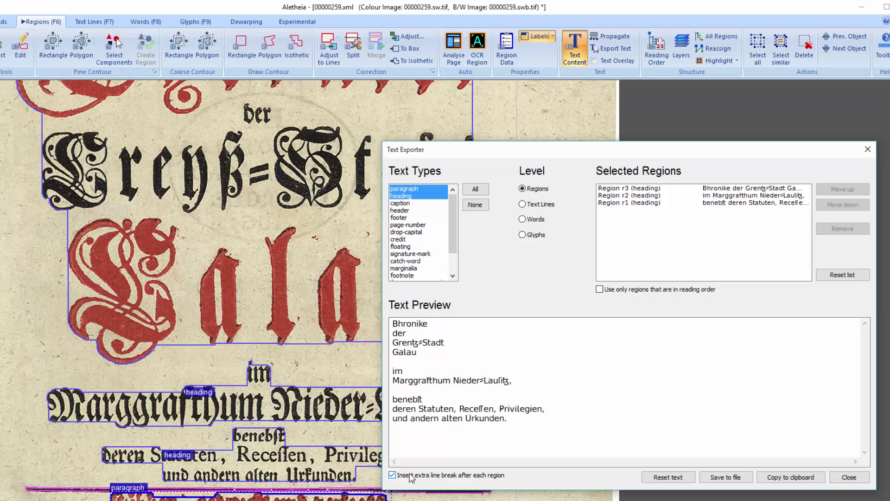
left_click(393, 475)
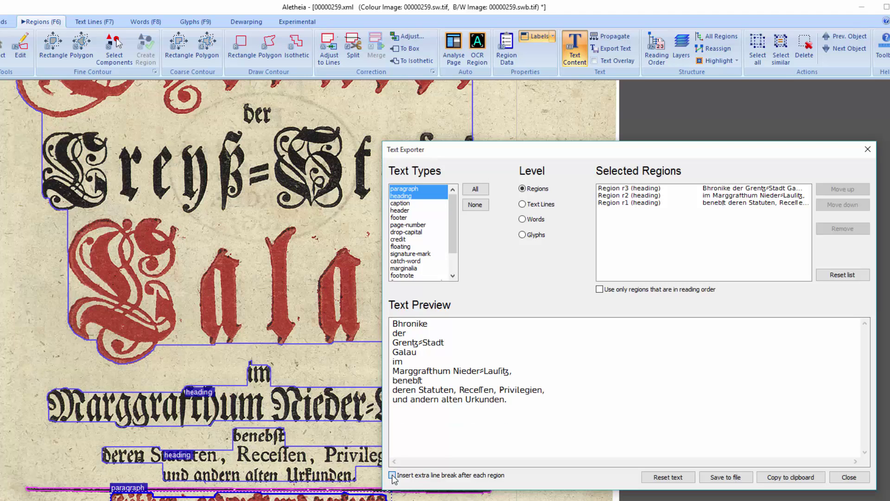
left_click(393, 475)
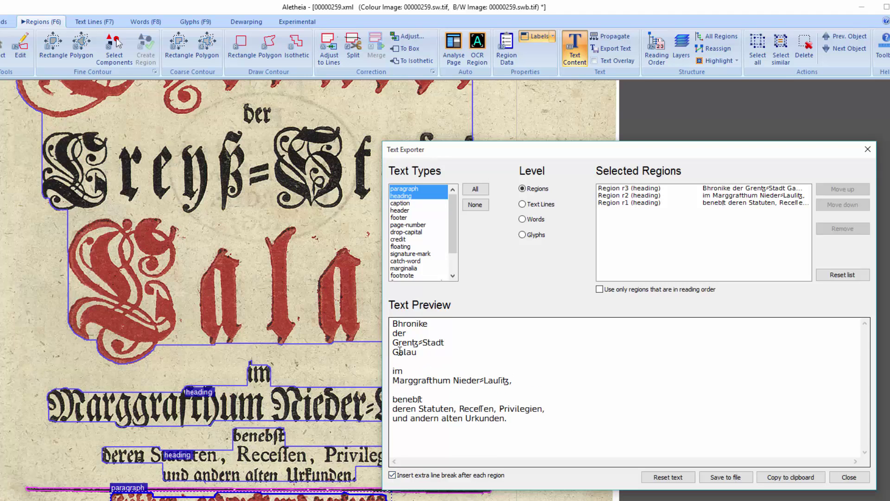
- In the export preview text, replace the first letter of the first word with C to read "Chronike"
left_click(398, 323)
key("BackSpace")
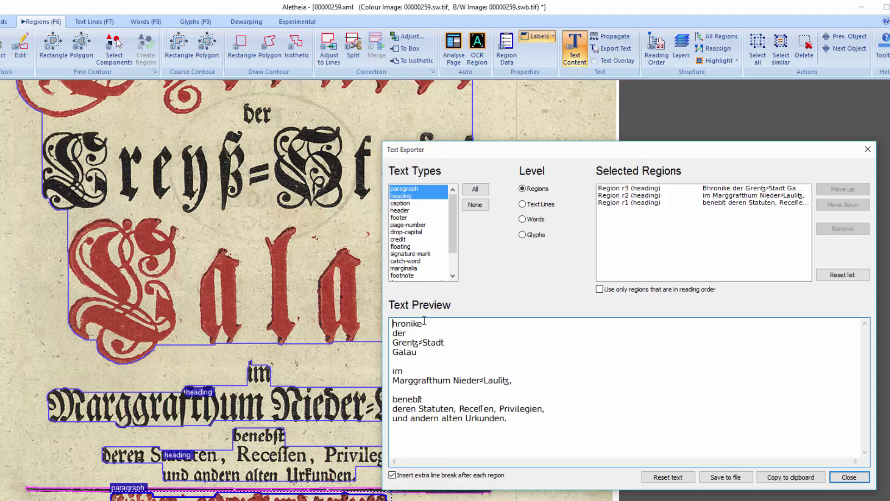
type("C")
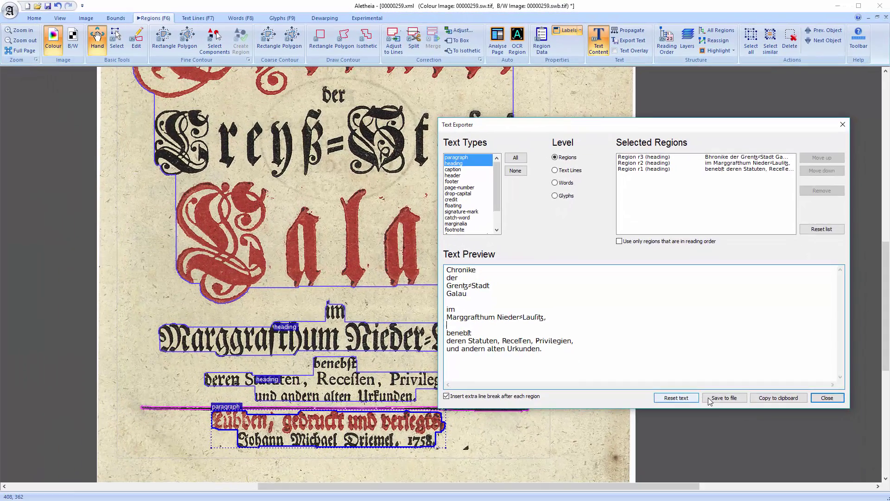
- Look at the options for saving the export text to a file, cancel saving and close the exporter
left_click(709, 398)
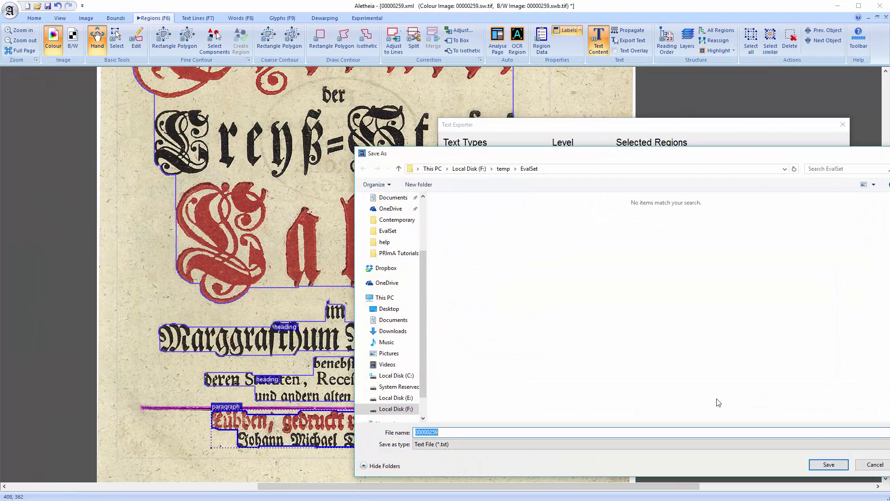
left_click(874, 465)
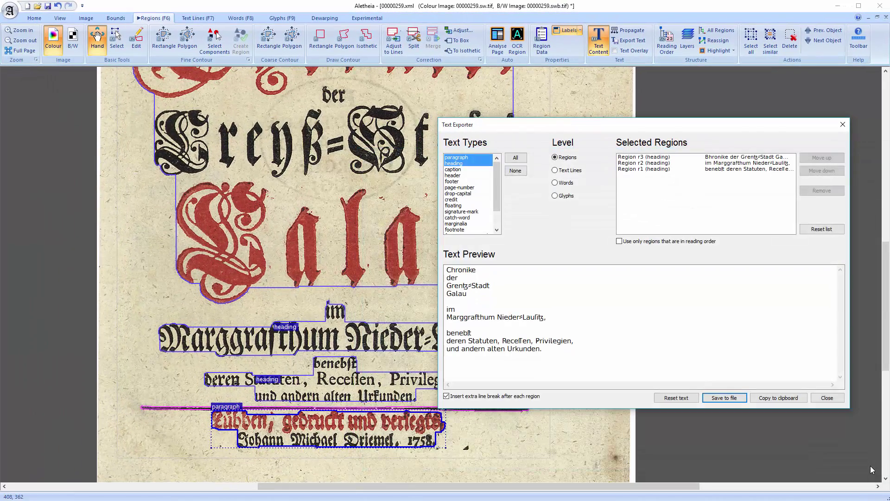
left_click(826, 397)
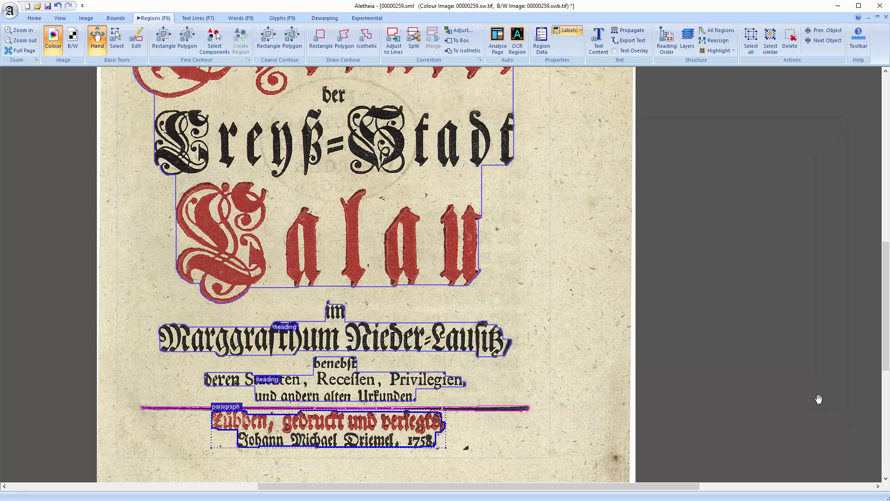
- View the document statistics for the page elements and their text content, and dismiss them
left_click_drag(227, 169, 235, 390)
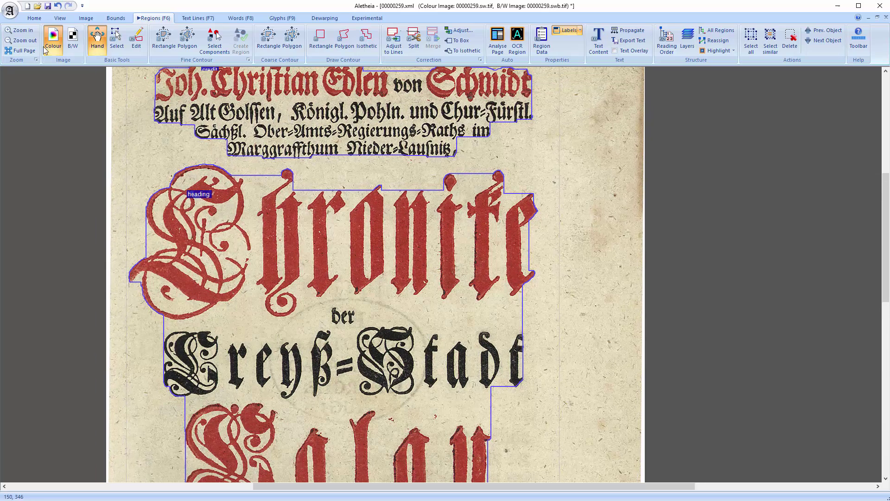
left_click(34, 21)
left_click(41, 38)
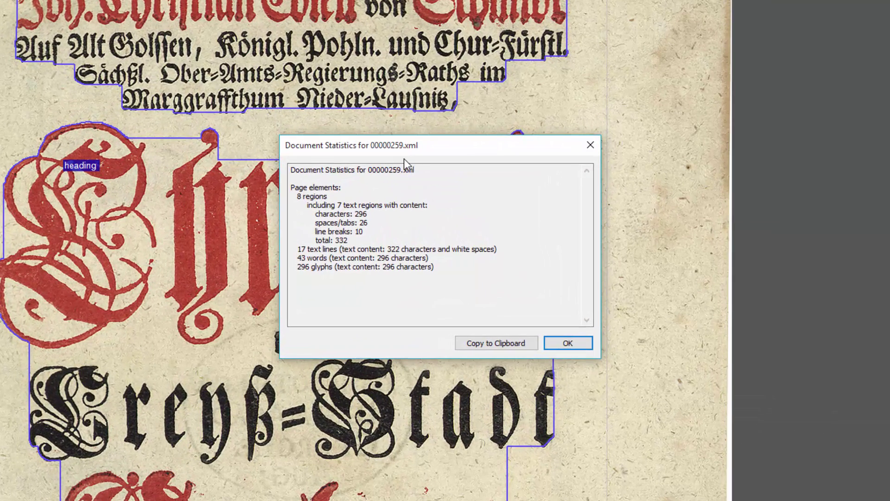
left_click(583, 345)
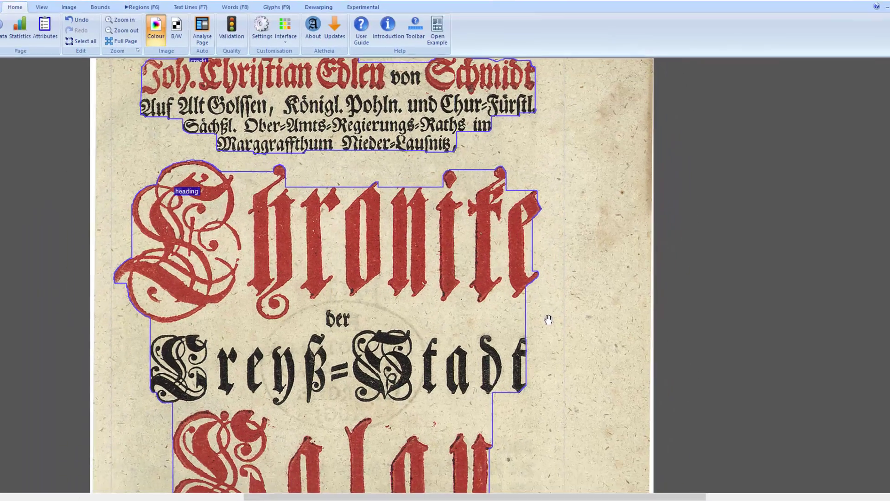